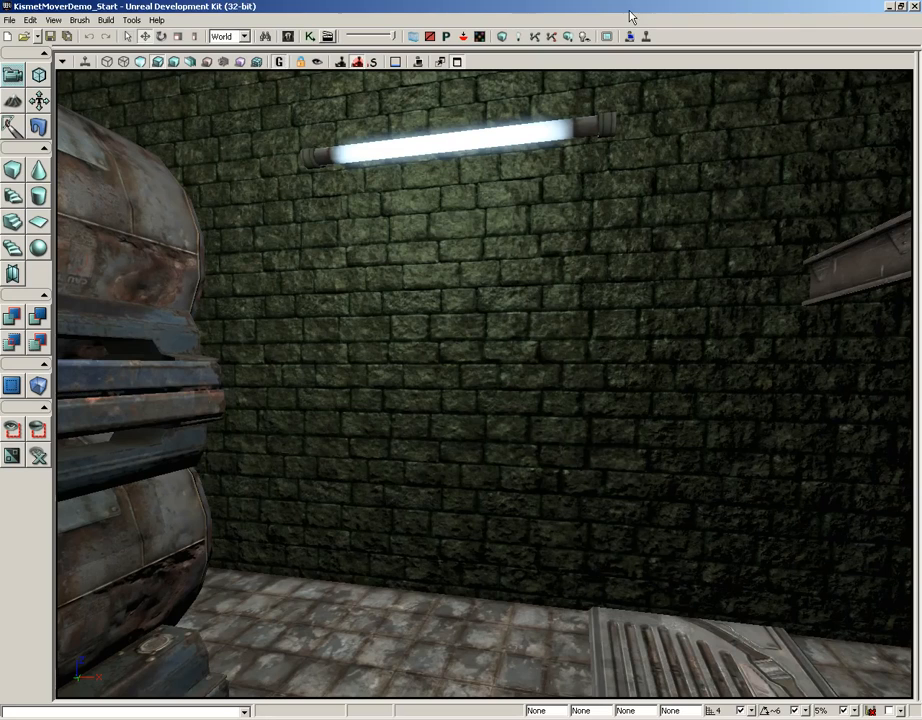
# Open the M_CH_Gibs_Corrupt01 material from the Content Browser for editing and check which editor windows are available
pyautogui.click(288, 37)
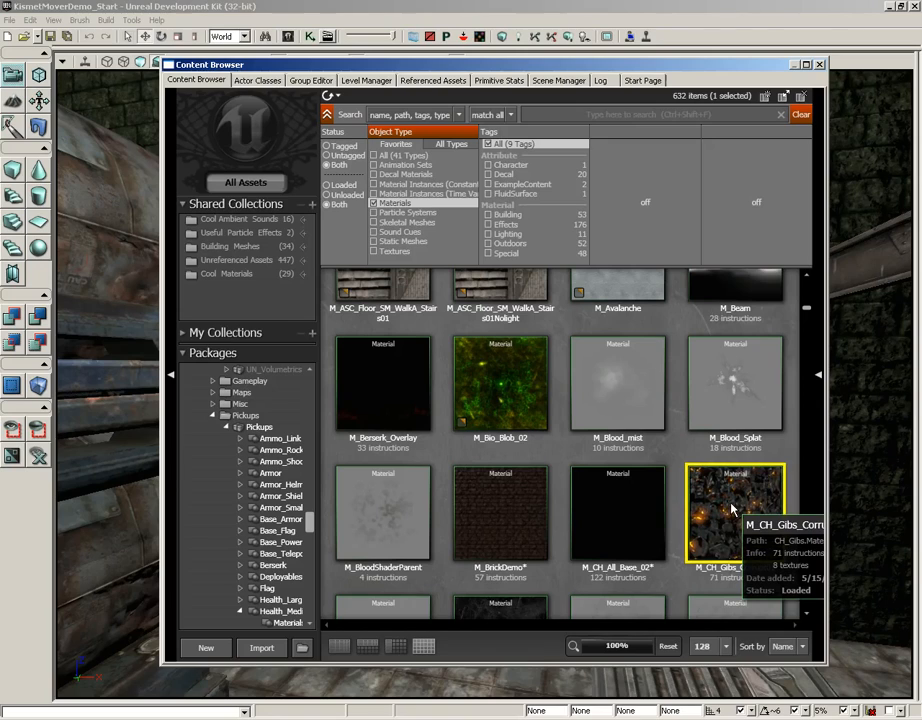
pyautogui.doubleClick(733, 510)
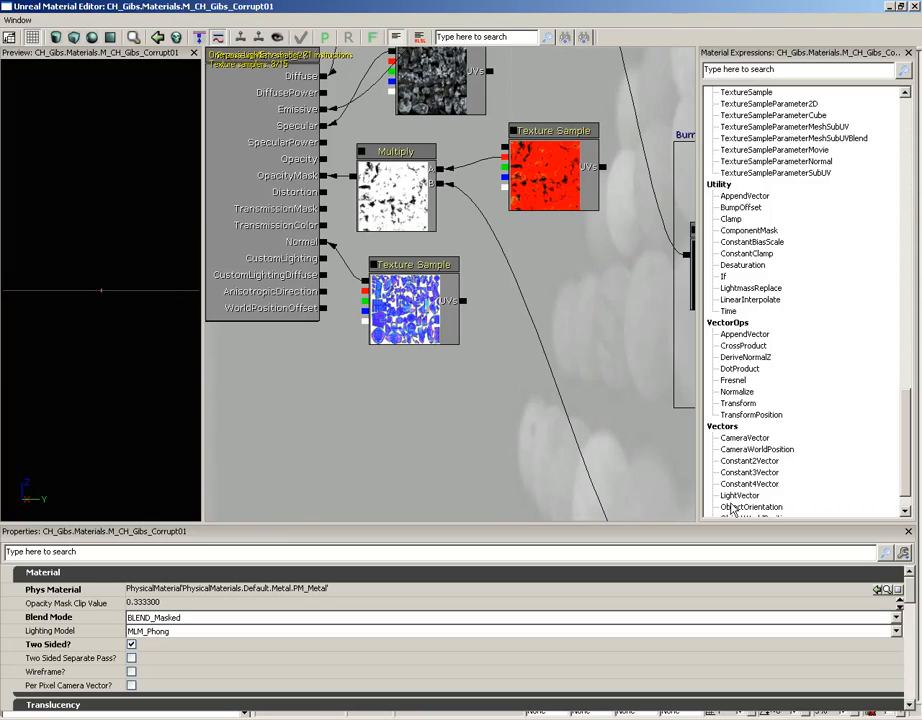
pyautogui.click(16, 21)
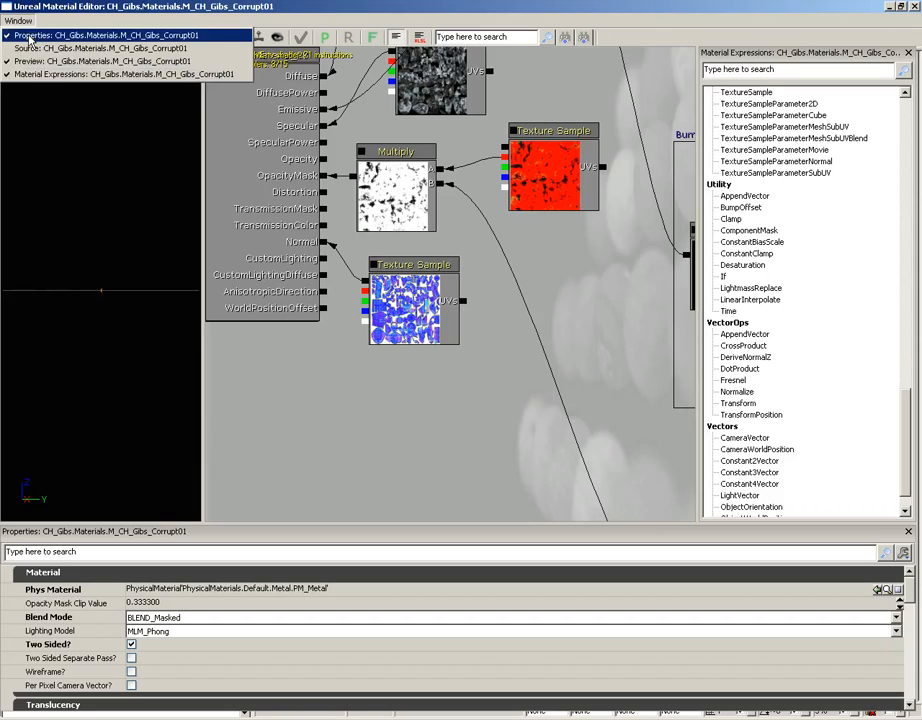
pyautogui.click(41, 20)
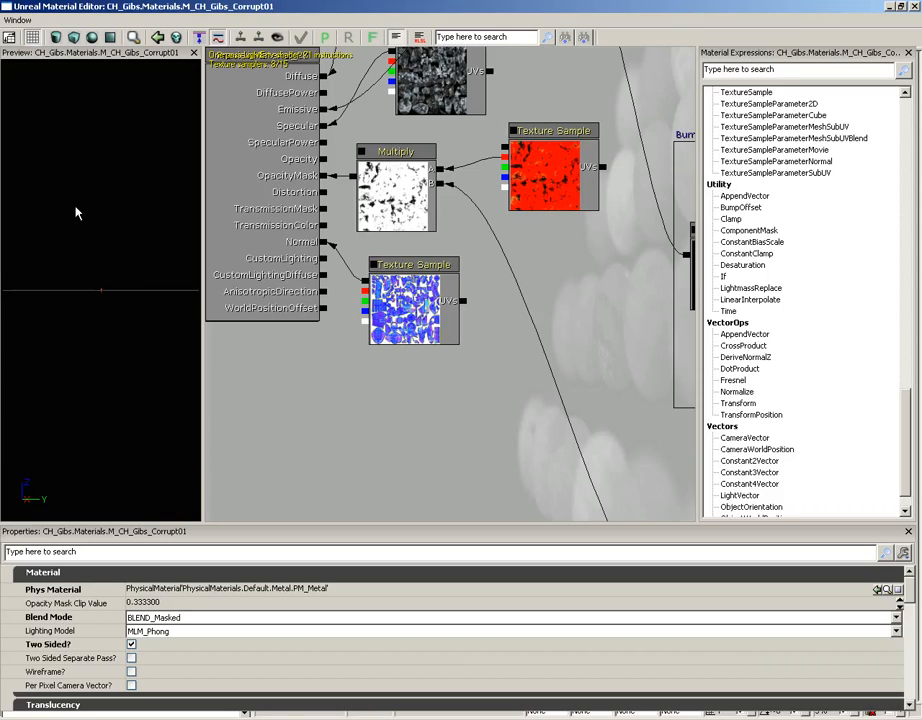
# Examine the material on its preview mesh and survey the expression network feeding the material node
pyautogui.moveTo(68, 195); pyautogui.dragTo(137, 253)
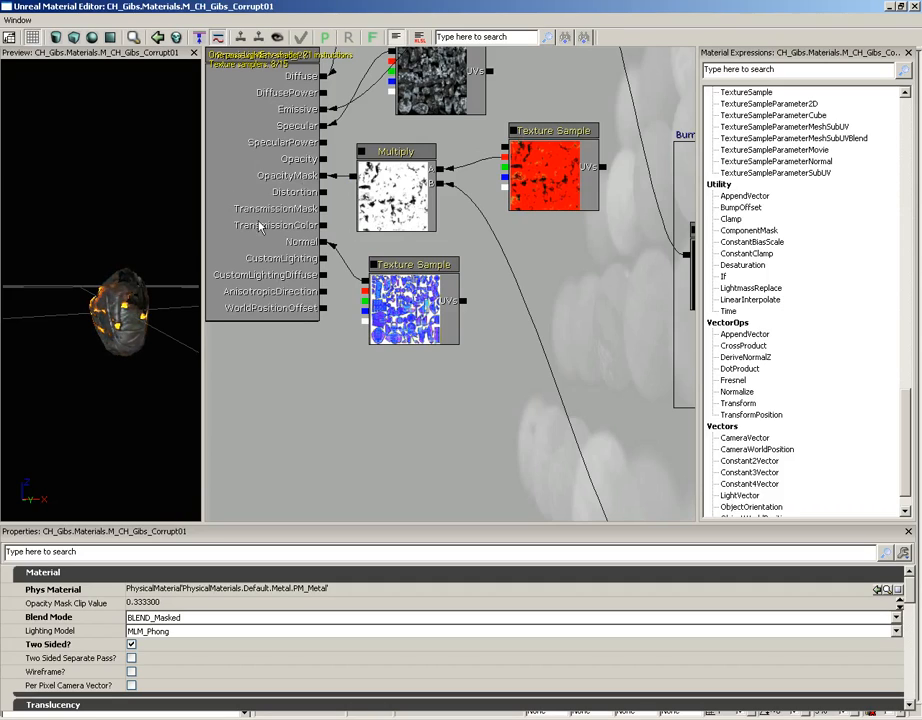
pyautogui.moveTo(77, 224); pyautogui.dragTo(118, 190)
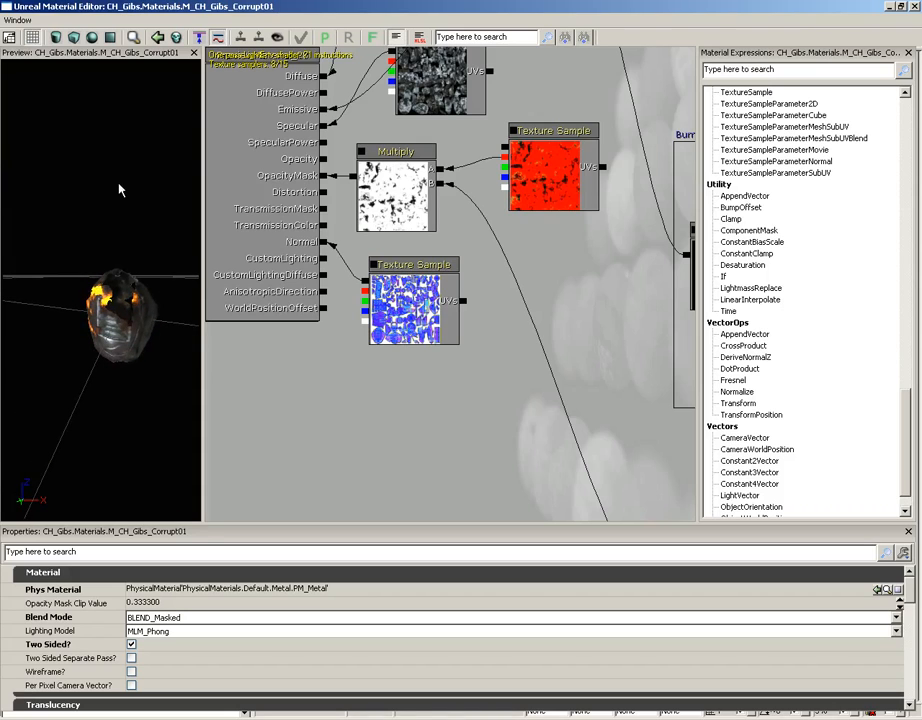
pyautogui.moveTo(593, 281); pyautogui.dragTo(513, 448)
pyautogui.scroll(-4, 566, 293)
pyautogui.scroll(-1, 541, 258)
pyautogui.moveTo(541, 258); pyautogui.dragTo(363, 443)
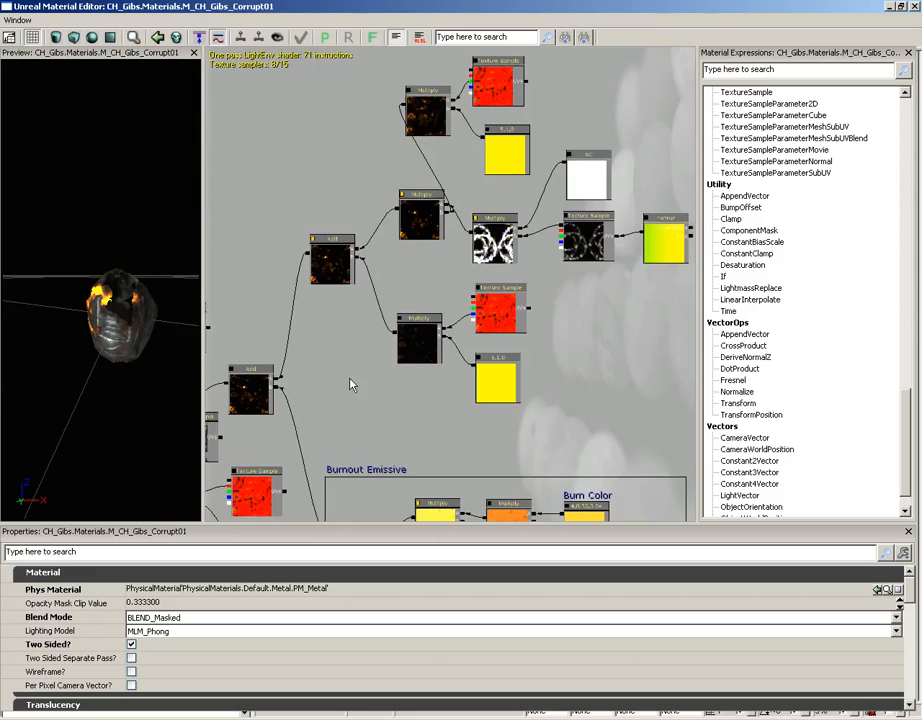
pyautogui.moveTo(351, 384); pyautogui.dragTo(472, 319)
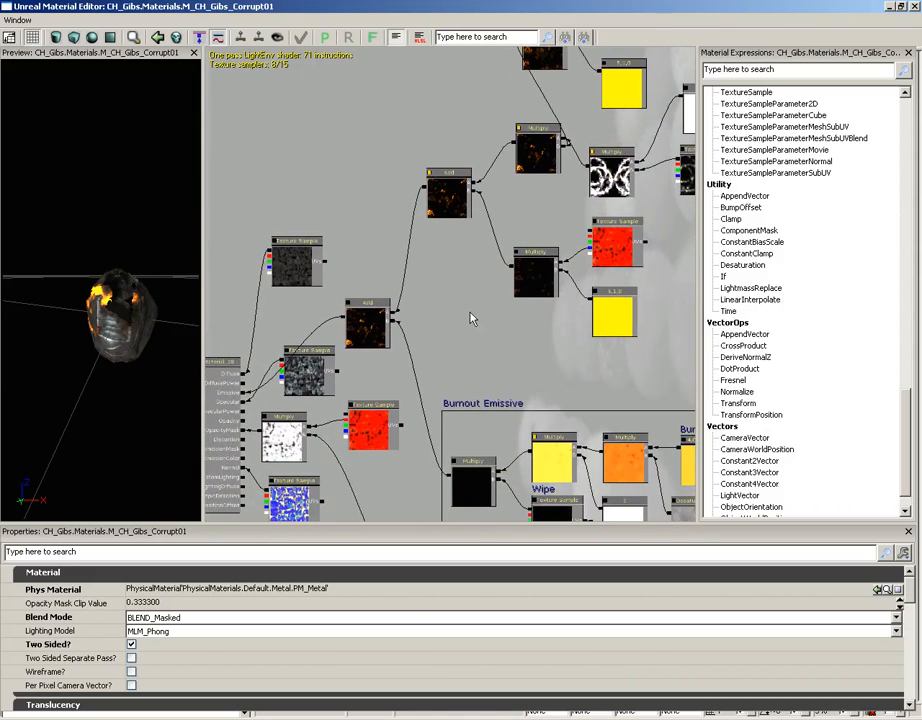
pyautogui.moveTo(472, 319); pyautogui.dragTo(508, 260)
pyautogui.scroll(-4, 524, 260)
pyautogui.scroll(4, 508, 329)
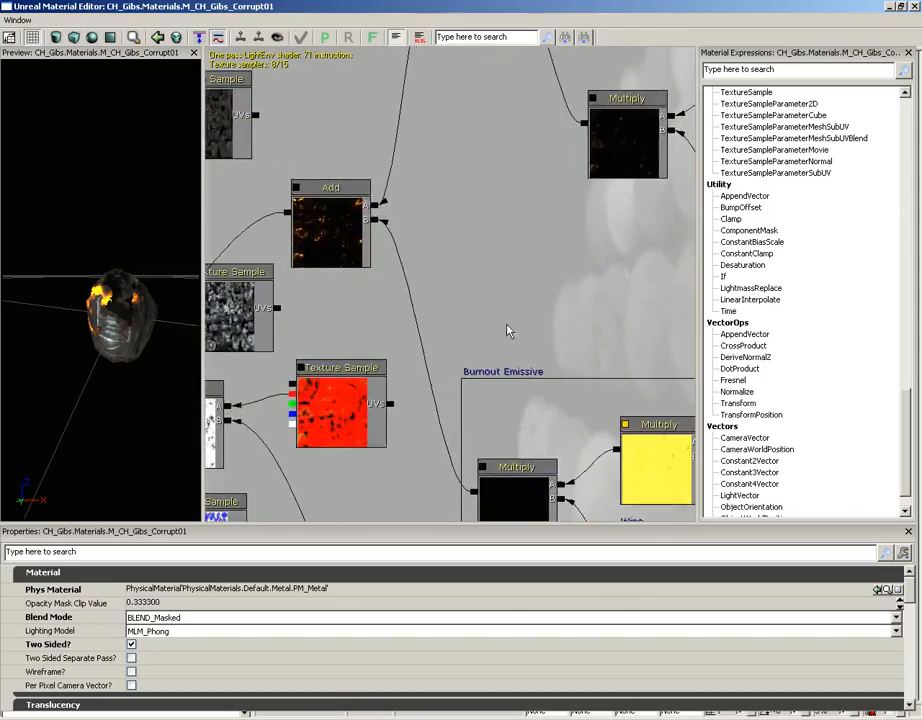
pyautogui.scroll(-4, 508, 329)
pyautogui.scroll(3, 481, 325)
pyautogui.scroll(3, 481, 326)
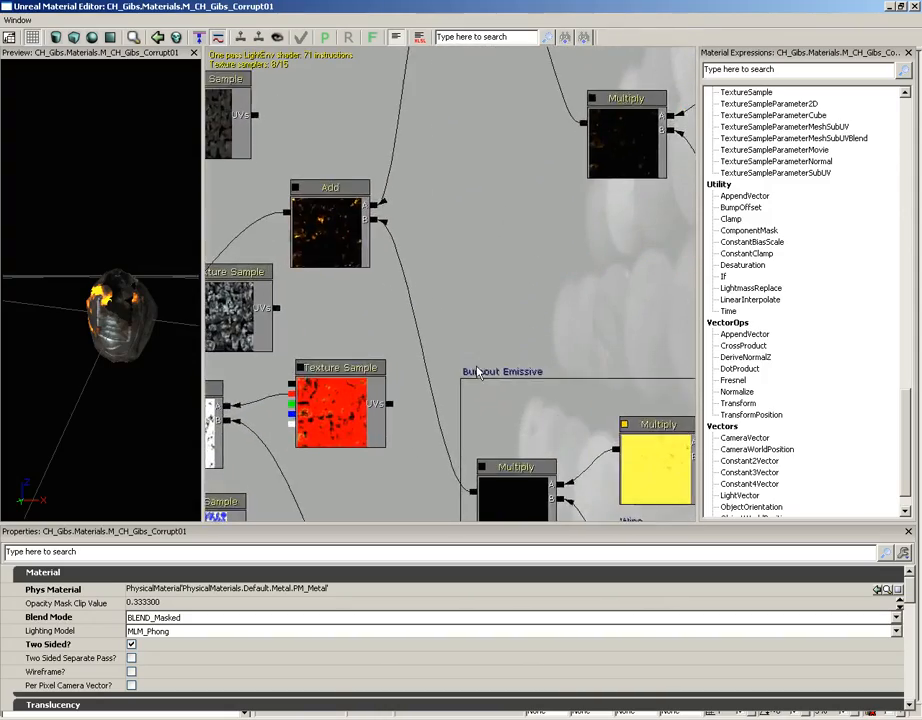
# Trace the emissive branch of Add, Multiply and Texture Sample expressions, checking the energy loop texture's properties, back to the material node
pyautogui.moveTo(488, 188); pyautogui.dragTo(640, 195)
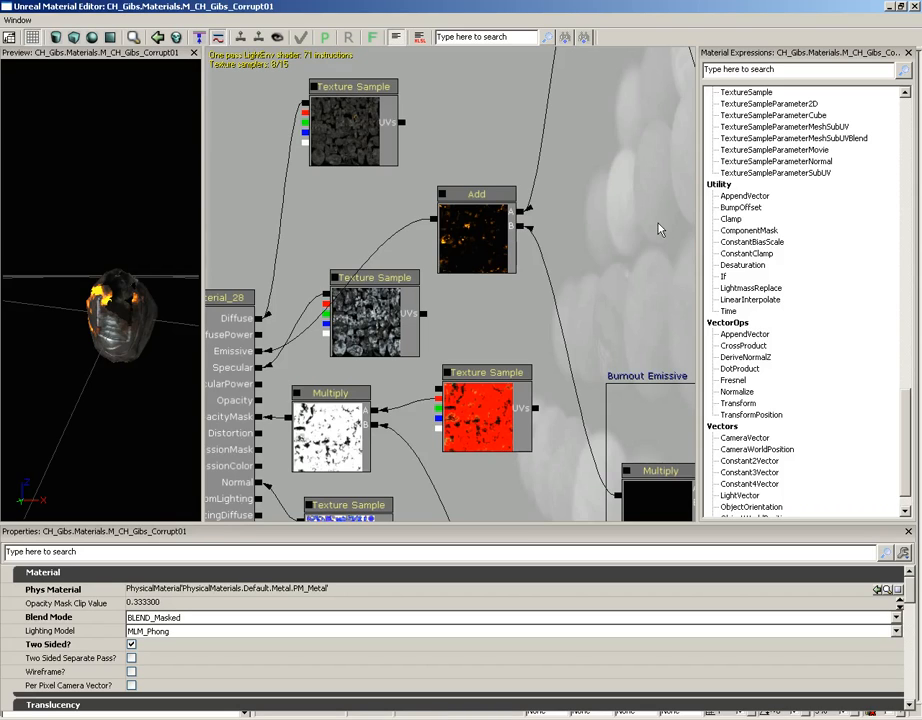
pyautogui.moveTo(659, 226); pyautogui.dragTo(377, 377)
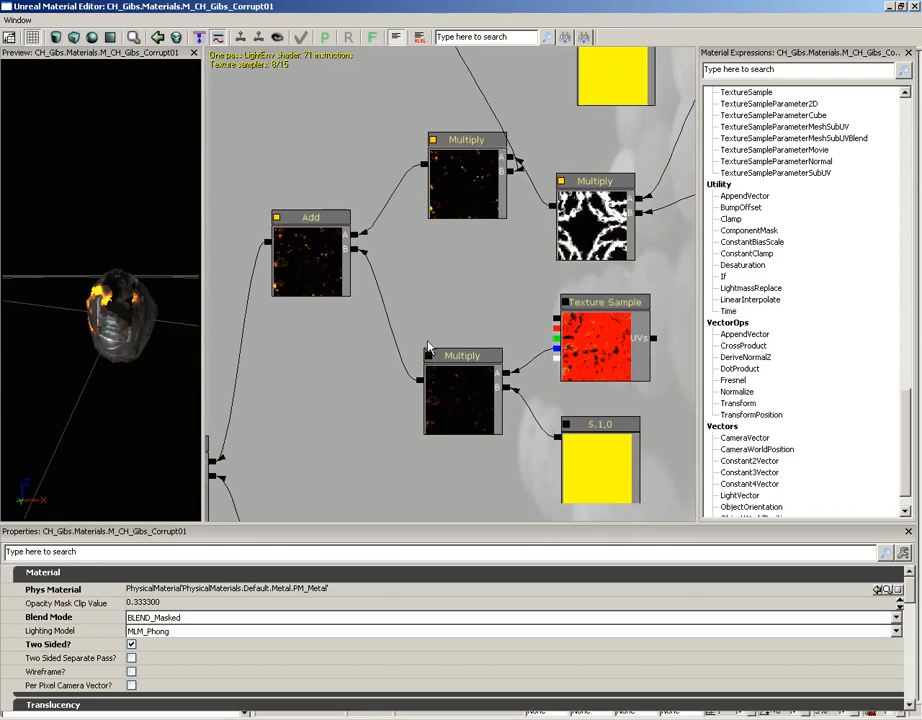
pyautogui.moveTo(610, 222); pyautogui.dragTo(405, 255)
pyautogui.click(531, 233)
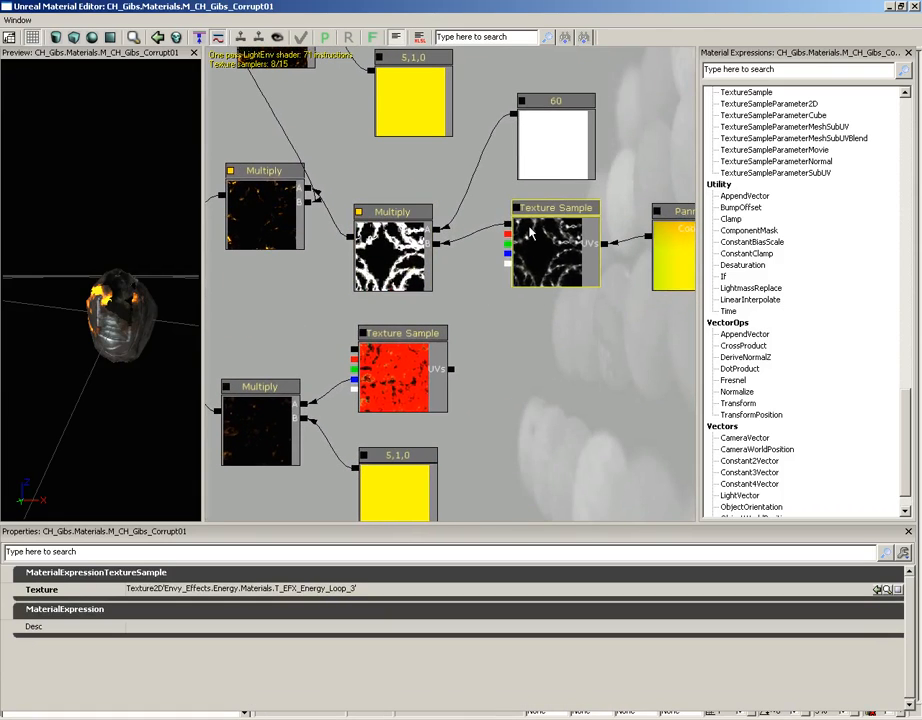
pyautogui.moveTo(465, 335); pyautogui.dragTo(549, 299)
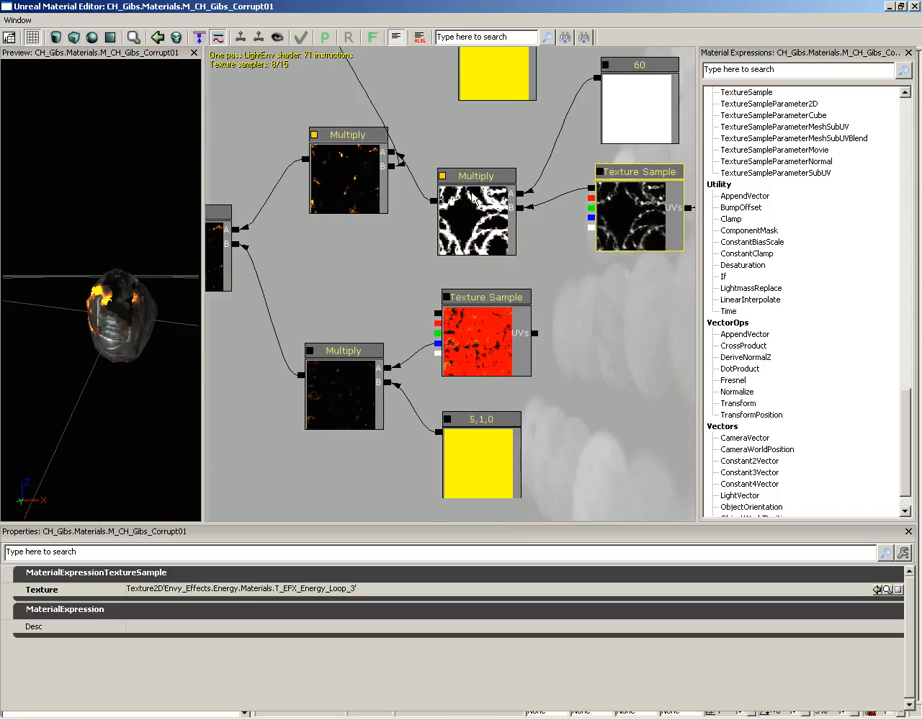
pyautogui.moveTo(388, 250); pyautogui.dragTo(460, 322)
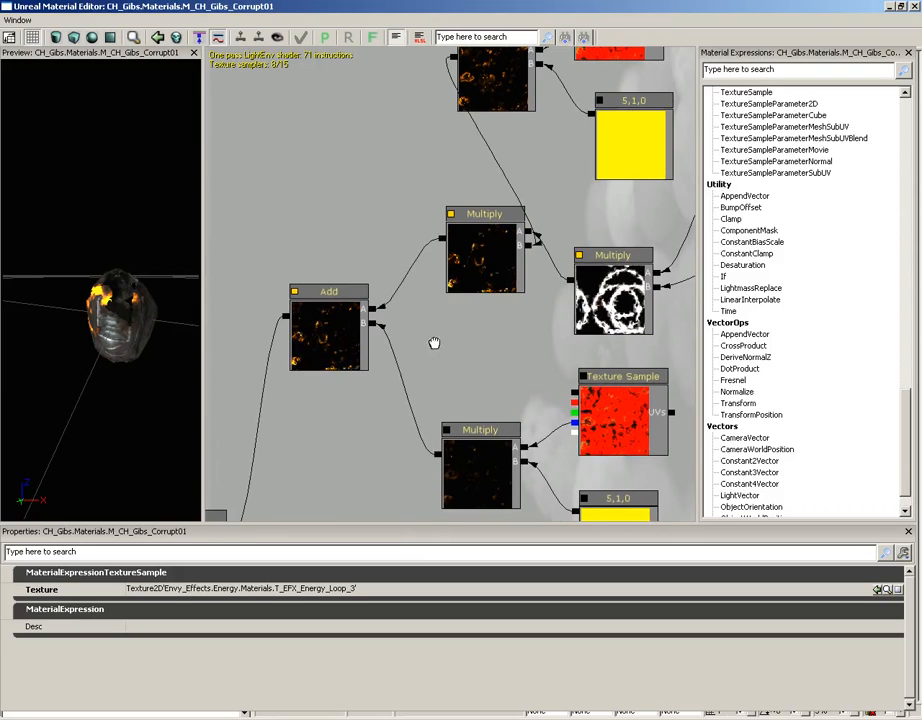
pyautogui.moveTo(434, 344); pyautogui.dragTo(621, 183)
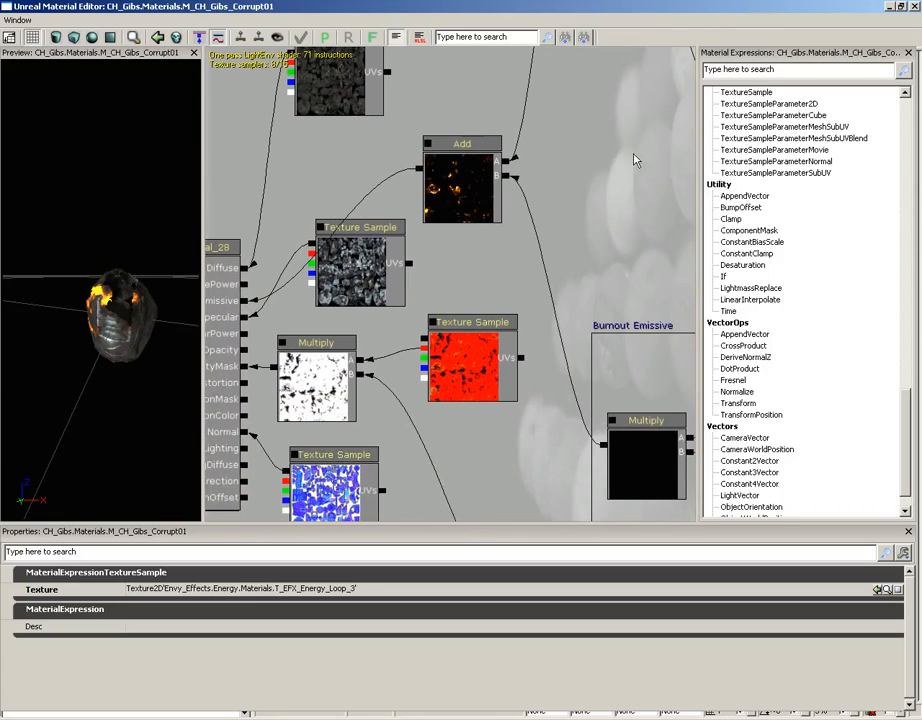
pyautogui.moveTo(313, 191); pyautogui.dragTo(437, 126)
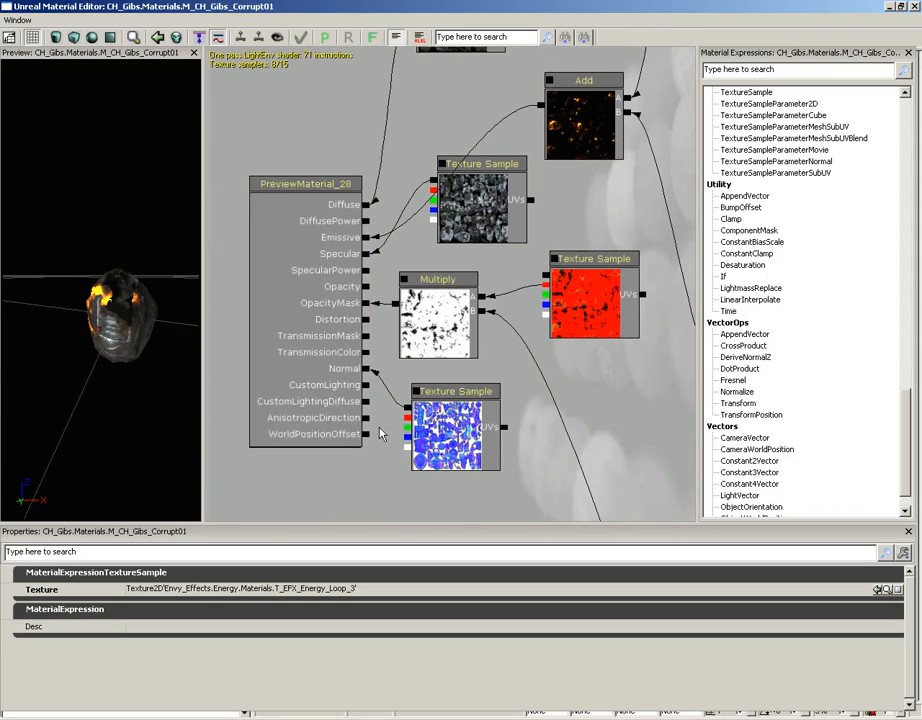
pyautogui.moveTo(589, 372); pyautogui.dragTo(489, 375)
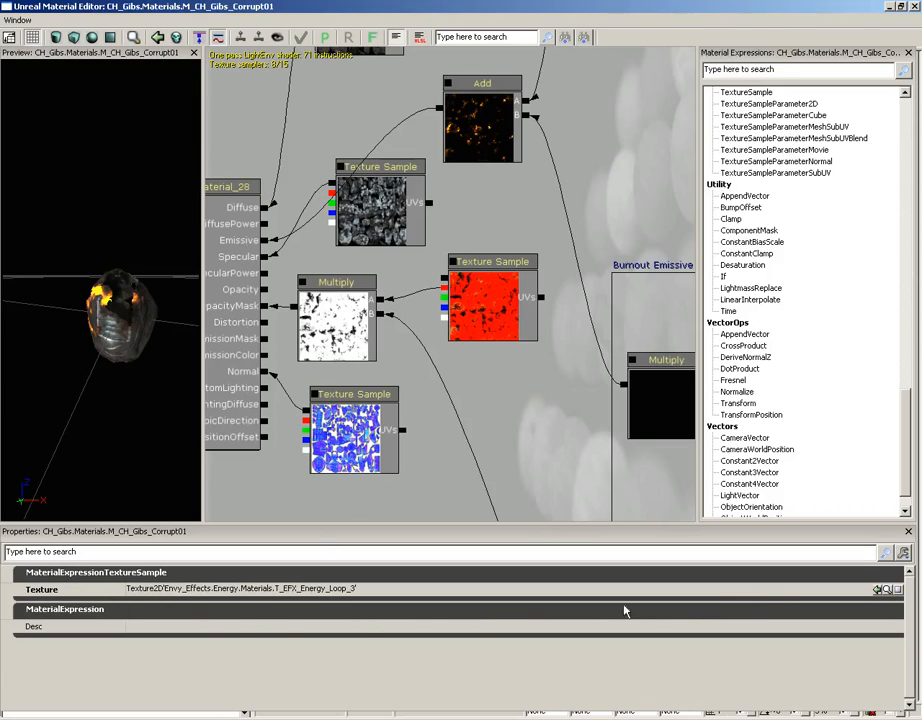
pyautogui.moveTo(501, 405); pyautogui.dragTo(552, 418)
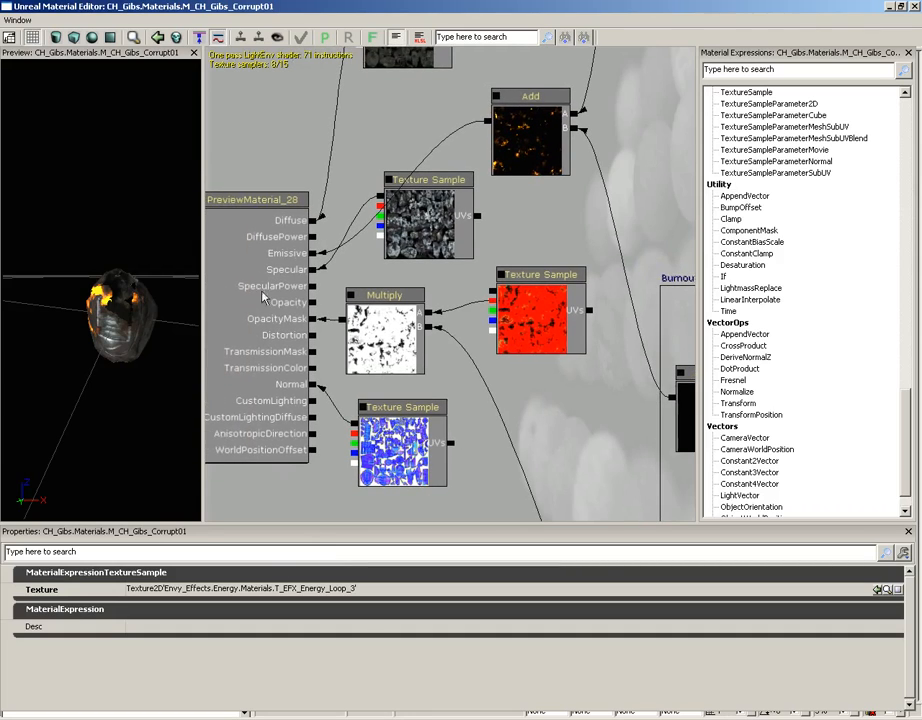
# Review the properties of the PreviewMaterial_28 node, the opacity mask Multiply, the specular Texture Sample and the emissive Add expression
pyautogui.moveTo(237, 282); pyautogui.dragTo(370, 231)
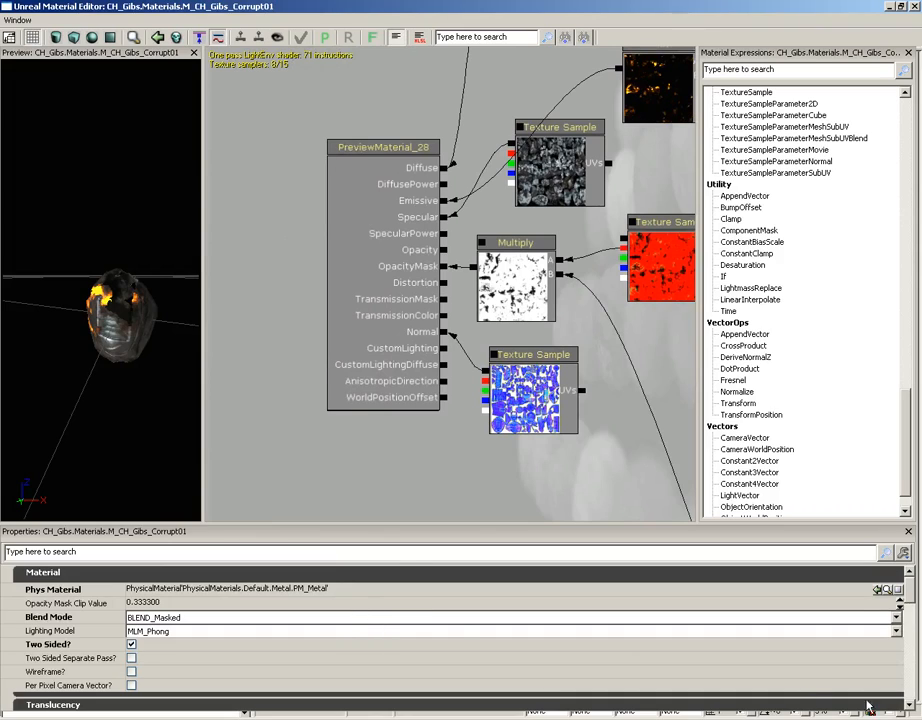
pyautogui.click(912, 617)
pyautogui.moveTo(912, 617); pyautogui.dragTo(912, 690)
pyautogui.moveTo(443, 324); pyautogui.dragTo(408, 362)
pyautogui.click(408, 362)
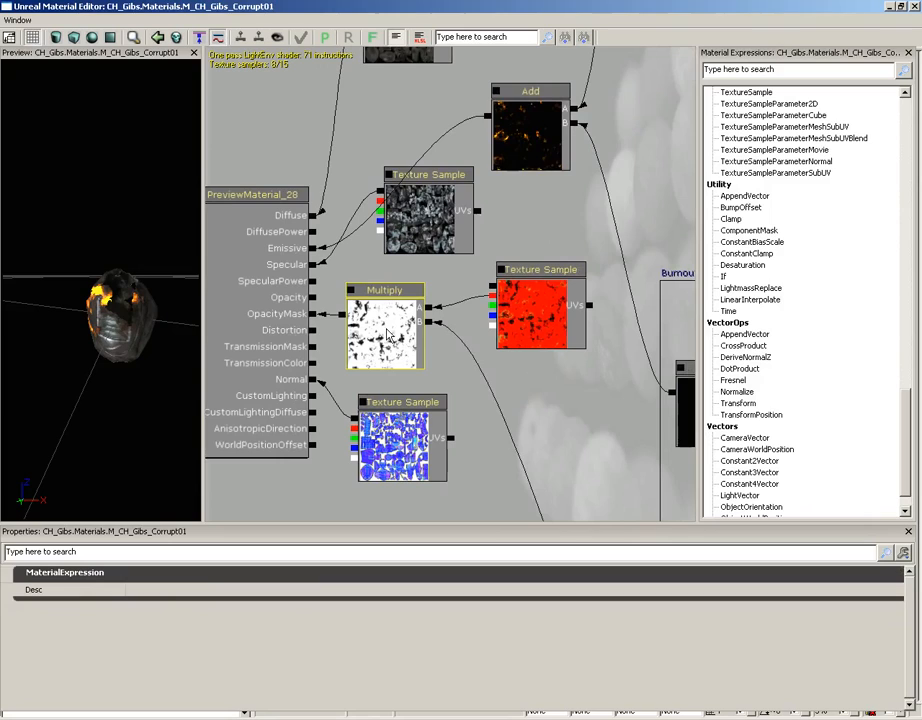
pyautogui.click(426, 197)
pyautogui.click(526, 149)
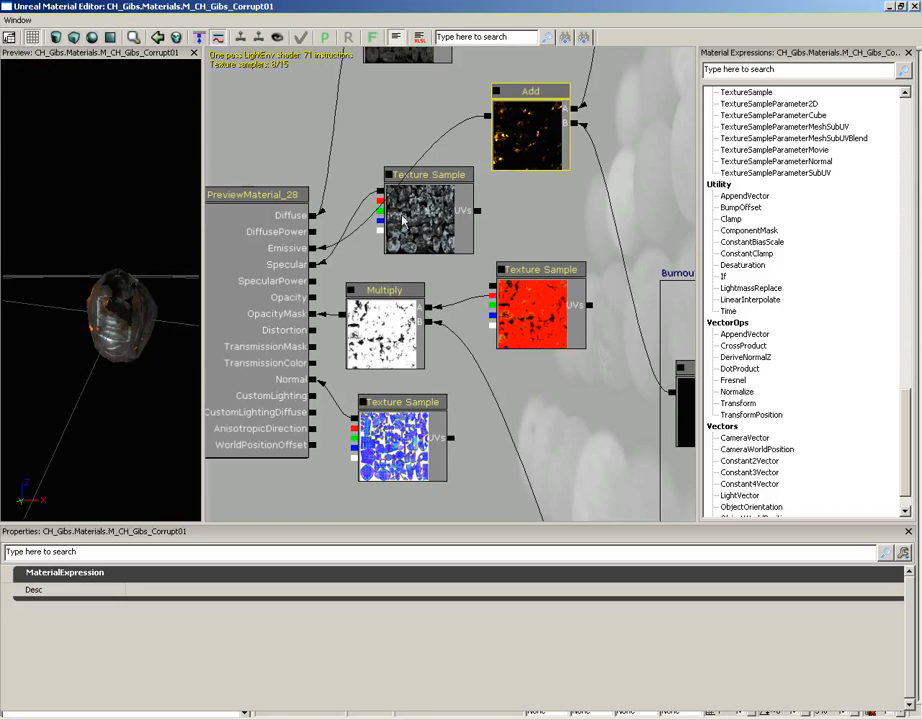
# Follow the network out to the BurnTime parameter, return the graph to its home position and show the material node's properties
pyautogui.moveTo(356, 244); pyautogui.dragTo(438, 230)
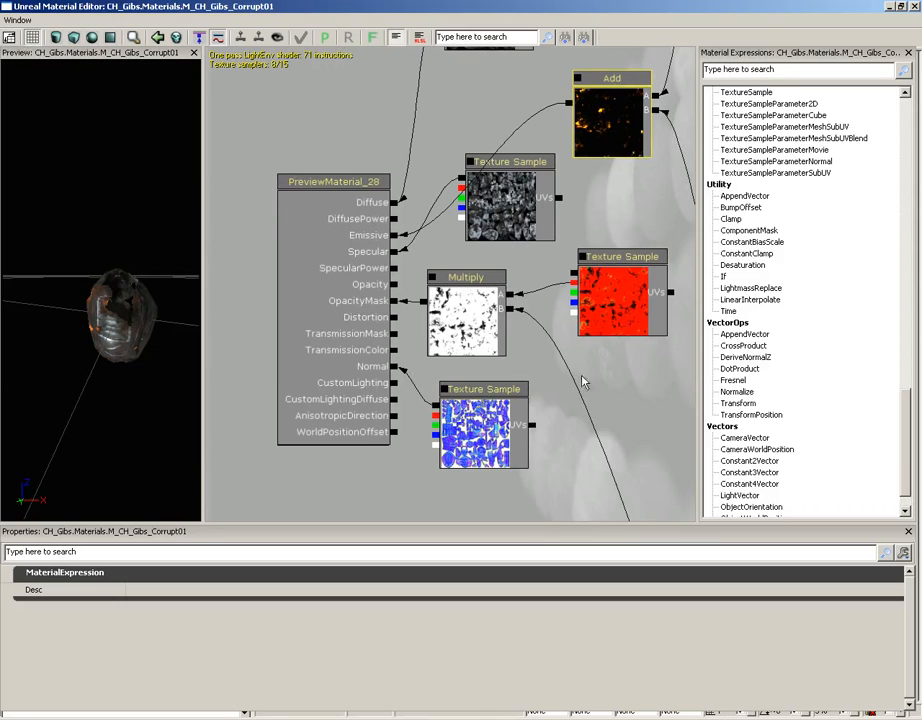
pyautogui.moveTo(552, 377); pyautogui.dragTo(262, 151)
pyautogui.moveTo(568, 332); pyautogui.dragTo(205, 191)
pyautogui.moveTo(528, 270); pyautogui.dragTo(204, 133)
pyautogui.moveTo(560, 346); pyautogui.dragTo(558, 304)
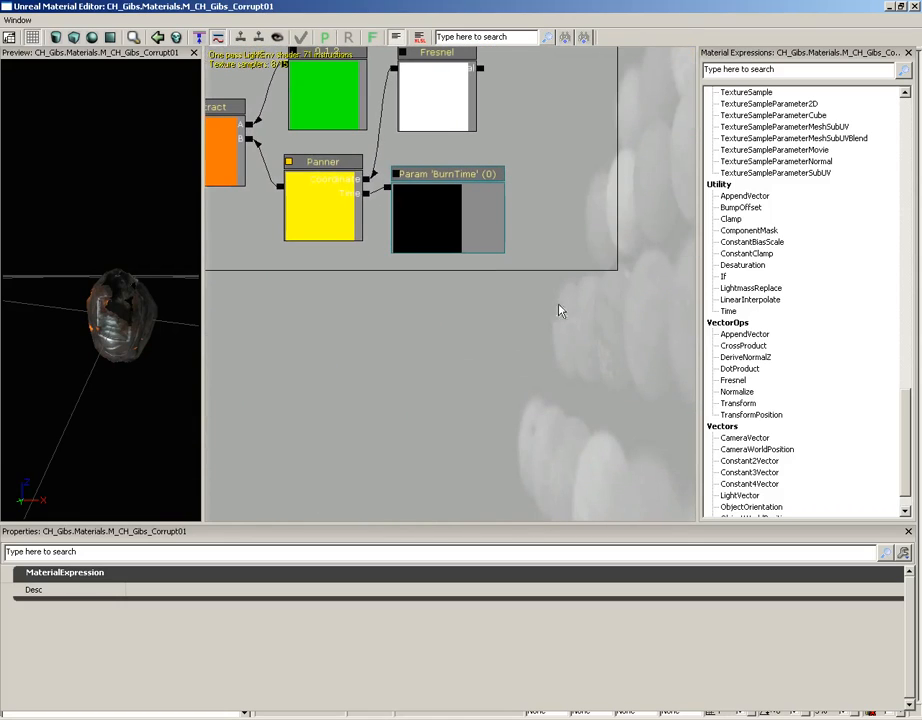
pyautogui.click(9, 37)
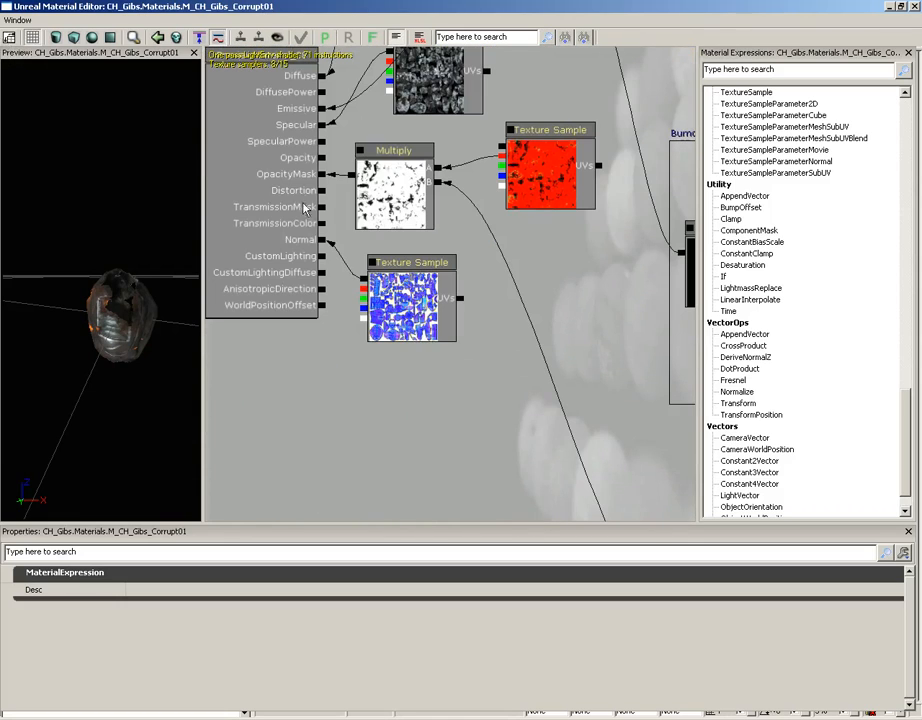
pyautogui.click(280, 117)
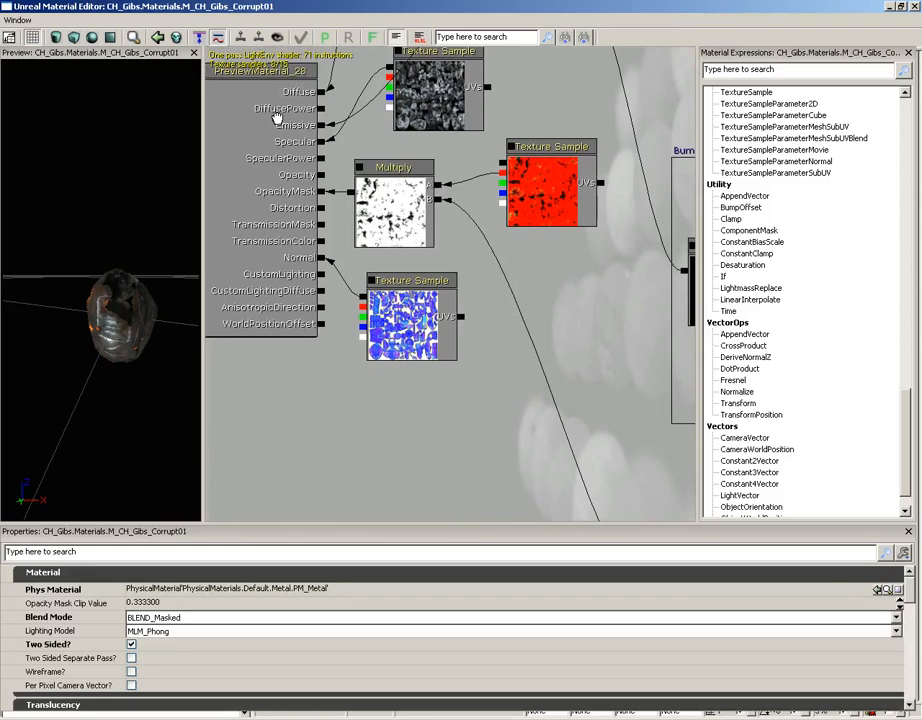
# Switch the preview grid off and back on, and inspect the preview mesh up close from different angles
pyautogui.moveTo(117, 218); pyautogui.dragTo(140, 232)
pyautogui.click(32, 37)
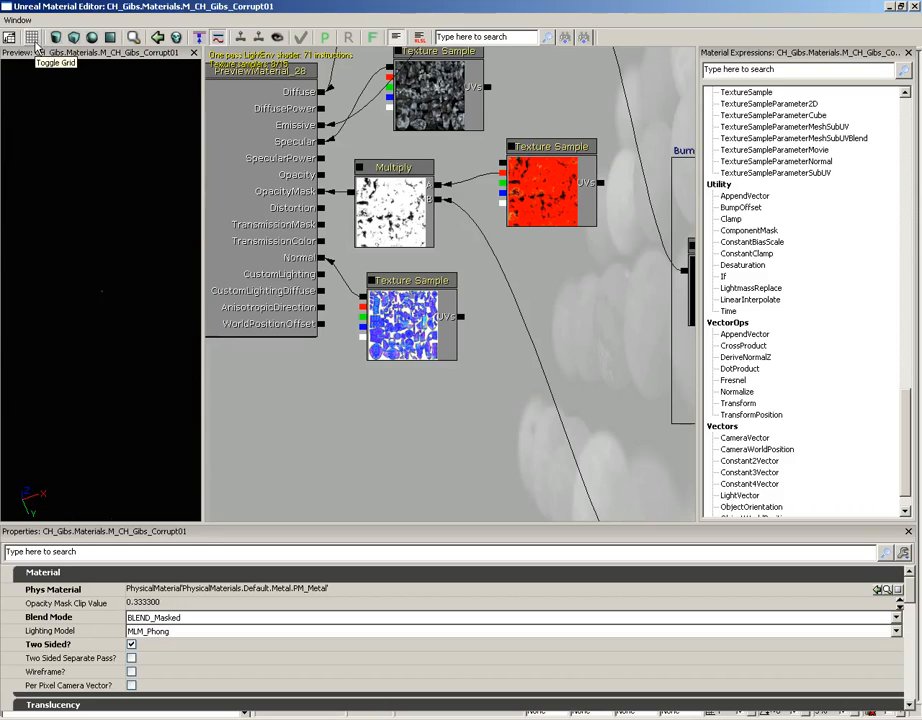
pyautogui.click(34, 42)
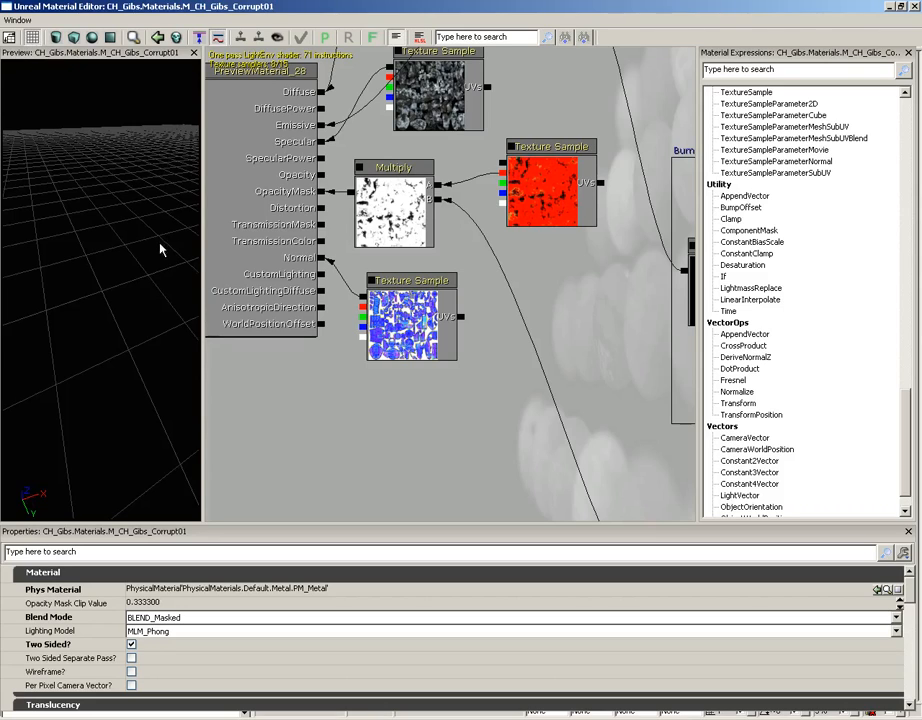
pyautogui.moveTo(160, 247); pyautogui.dragTo(79, 78)
pyautogui.moveTo(120, 325); pyautogui.dragTo(20, 152)
pyautogui.moveTo(118, 300); pyautogui.dragTo(92, 273, button='right')
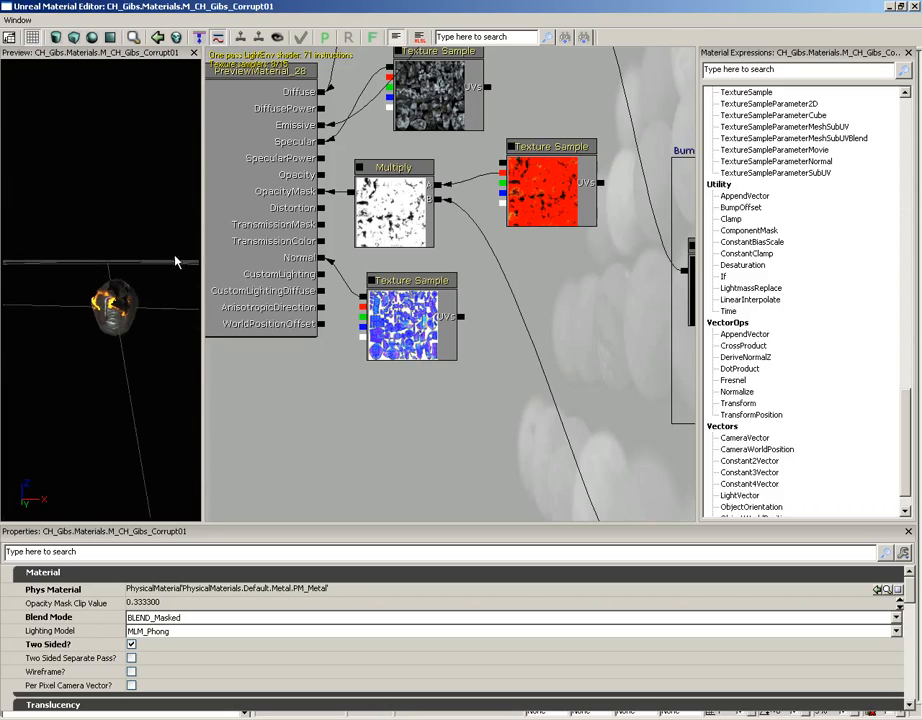
pyautogui.moveTo(175, 261); pyautogui.dragTo(144, 265)
pyautogui.moveTo(144, 265); pyautogui.dragTo(142, 266, button='right')
pyautogui.moveTo(113, 353); pyautogui.dragTo(177, 335)
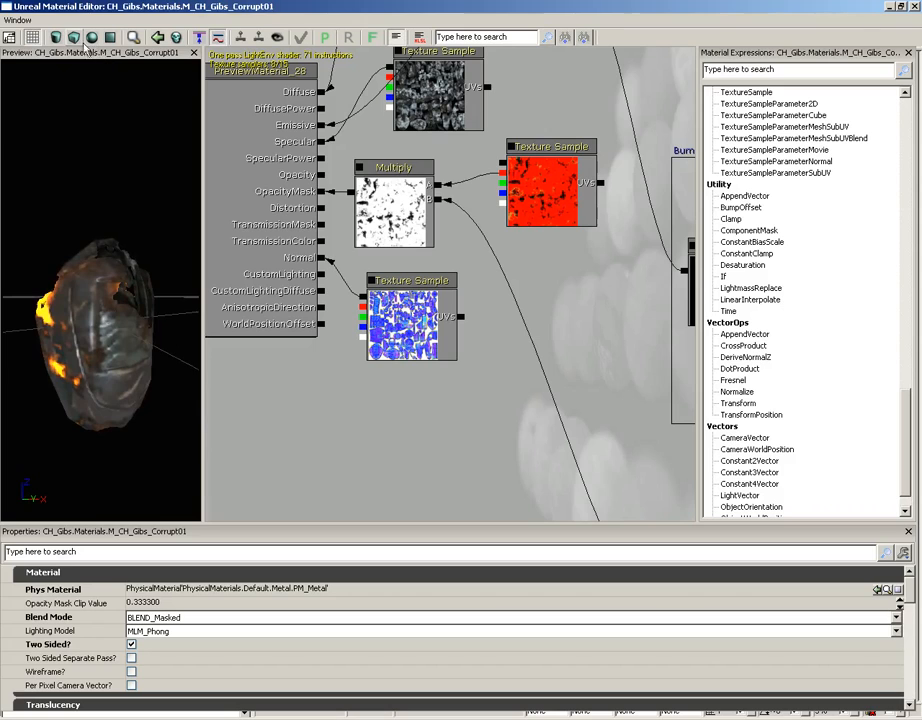
# Preview the material on the cylinder, cube, sphere and plane primitives, inspecting how it looks on each shape
pyautogui.click(55, 37)
pyautogui.moveTo(66, 150); pyautogui.dragTo(70, 256, button='right')
pyautogui.moveTo(70, 256); pyautogui.dragTo(76, 127)
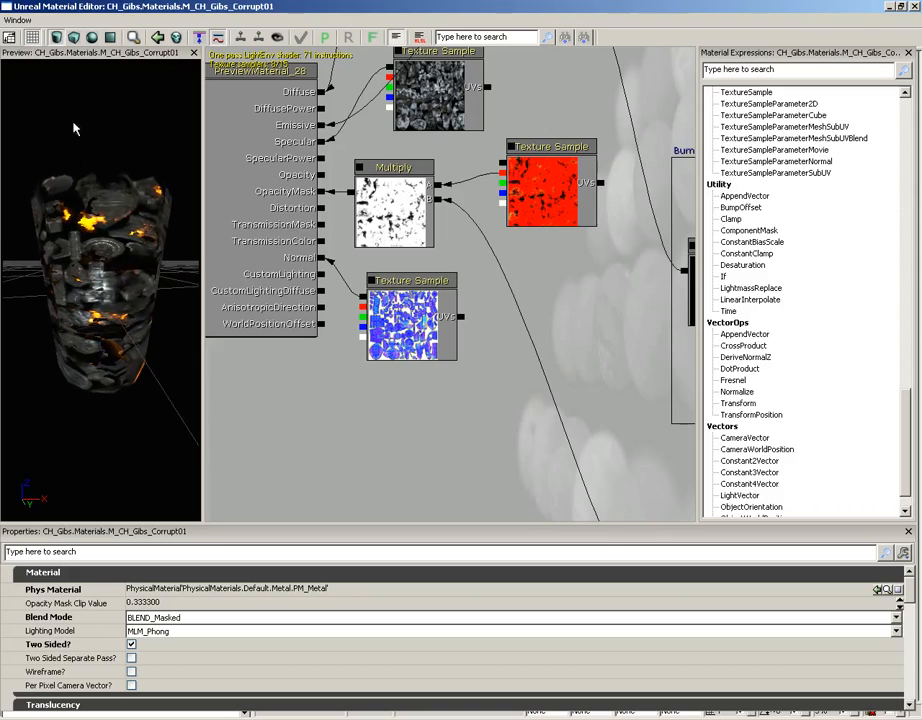
pyautogui.click(56, 37)
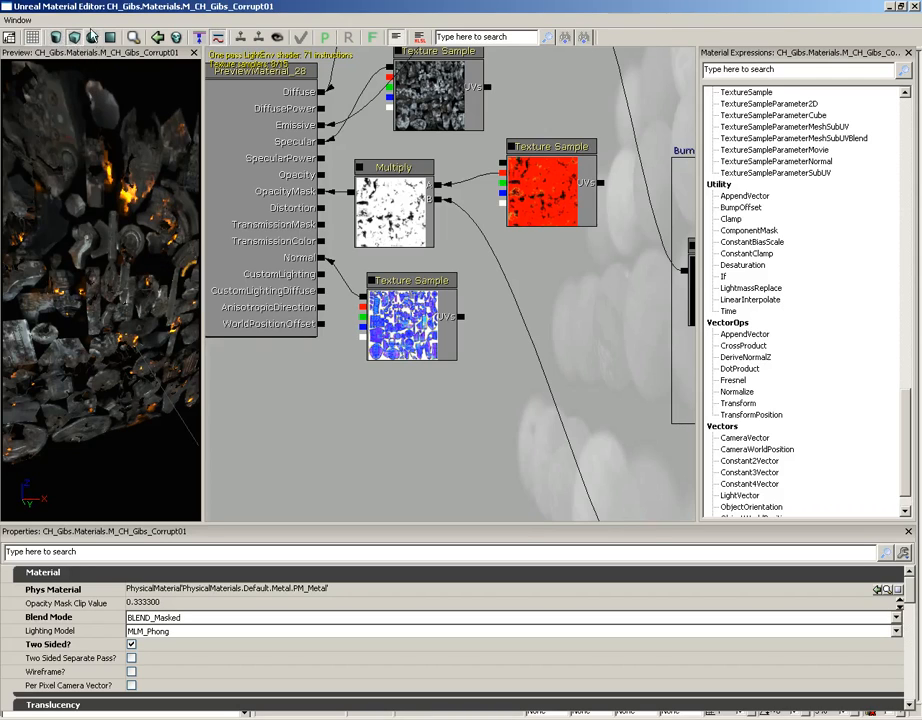
pyautogui.click(92, 37)
pyautogui.moveTo(103, 211); pyautogui.dragTo(106, 246, button='right')
pyautogui.moveTo(106, 246); pyautogui.dragTo(203, 305)
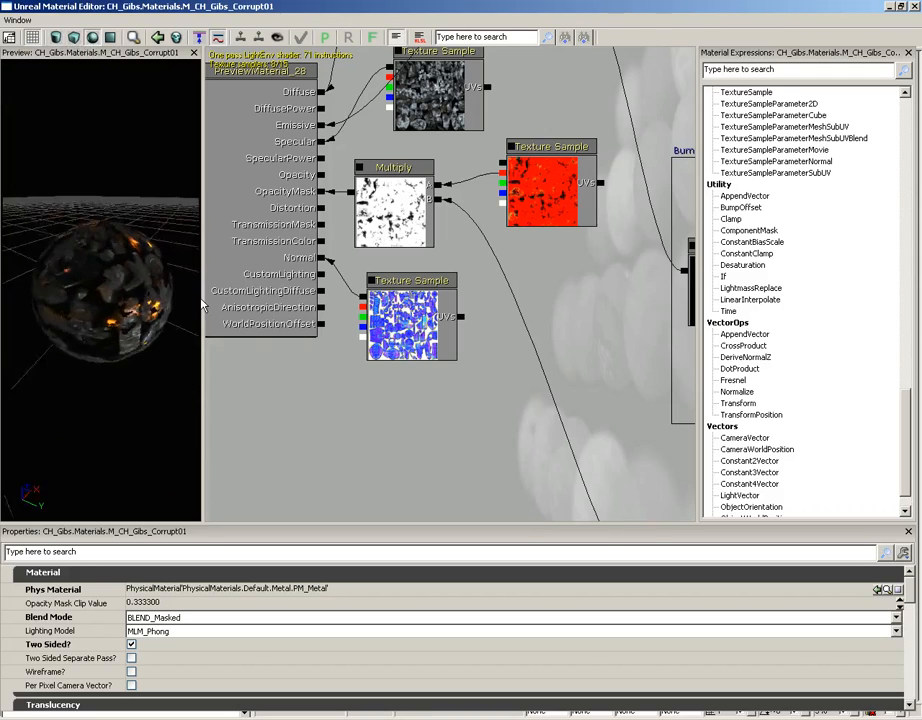
pyautogui.click(74, 37)
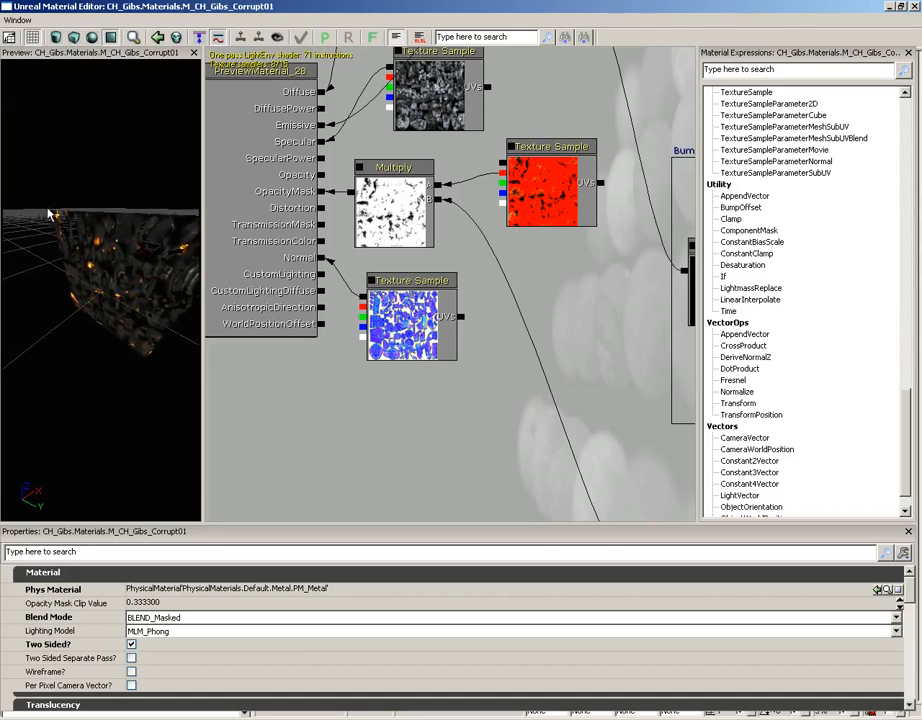
pyautogui.moveTo(48, 213); pyautogui.dragTo(99, 143)
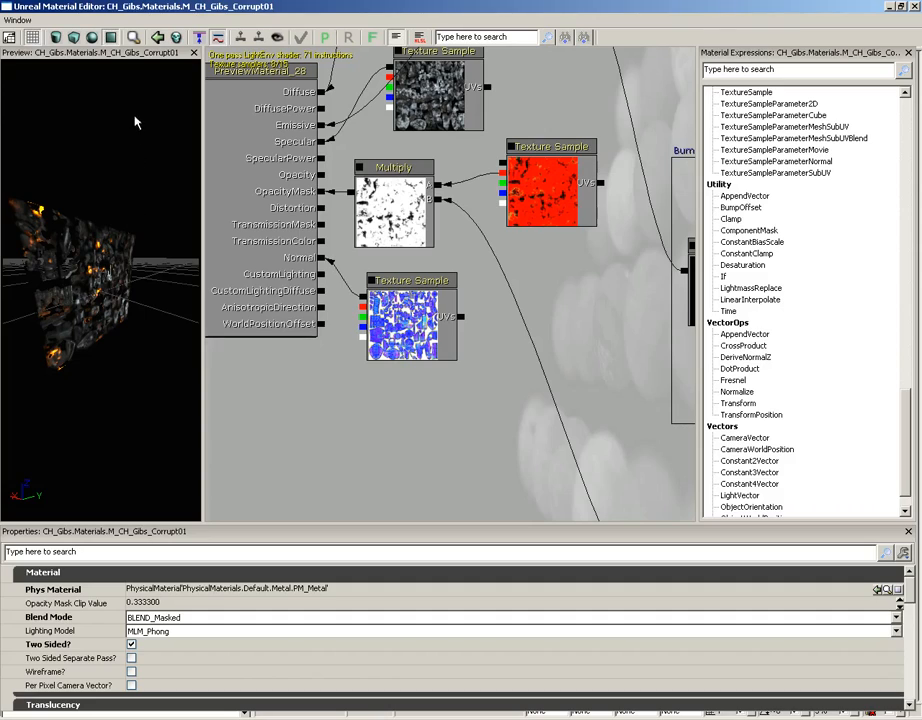
# Locate the edited material in the Content Browser and close the browser window again
pyautogui.click(133, 38)
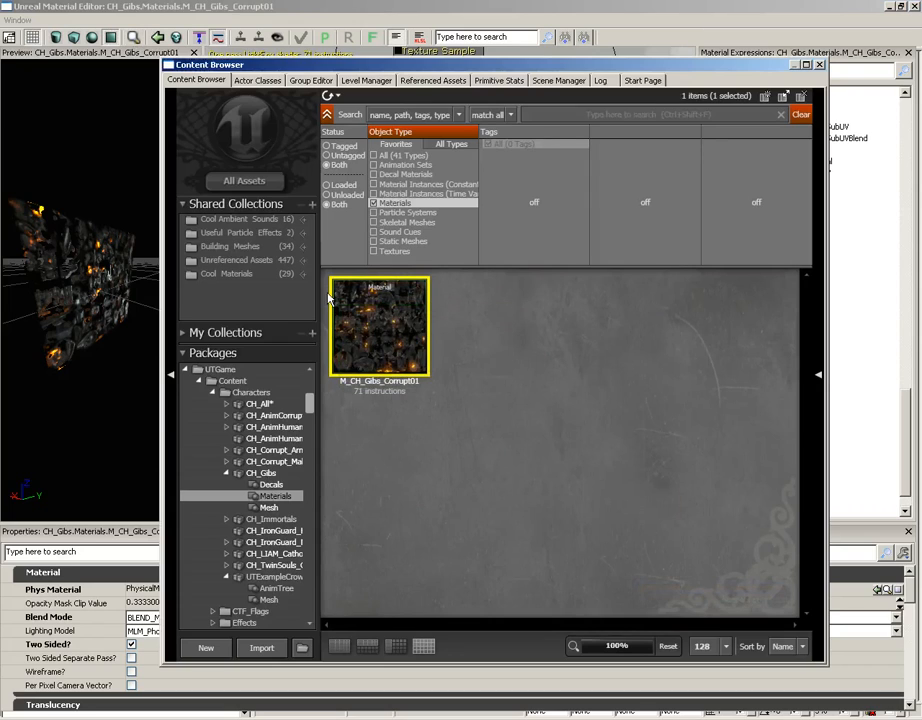
pyautogui.click(819, 65)
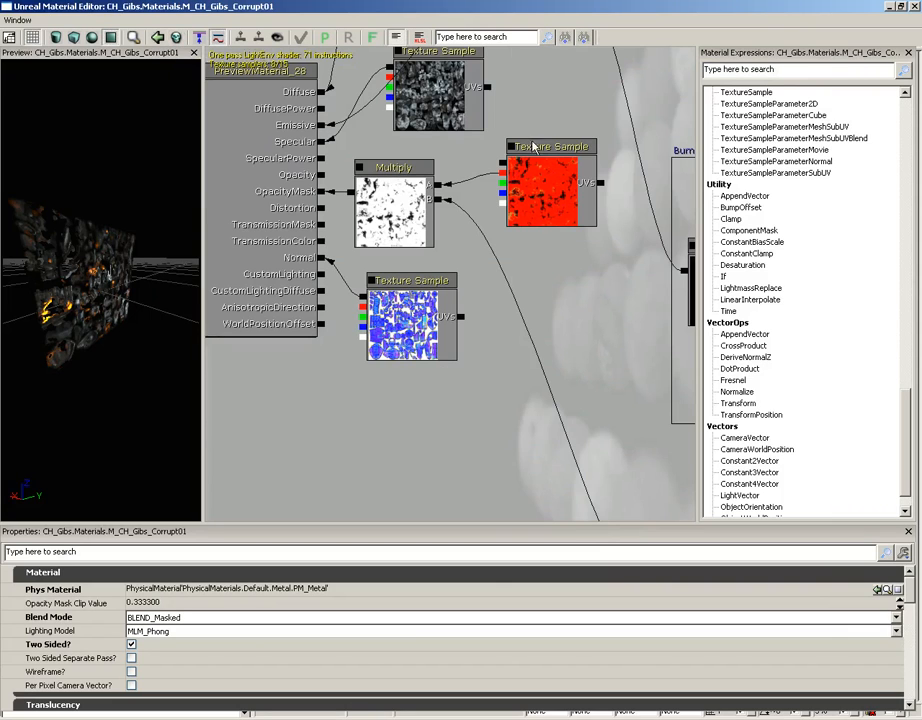
# Place an unconnected Clamp expression in the empty graph space beside the Add node and remove it by cleaning up unused expressions
pyautogui.moveTo(601, 251)
pyautogui.mouseDown()
pyautogui.moveTo(362, 395)
pyautogui.moveTo(412, 346)
pyautogui.moveTo(284, 342)
pyautogui.moveTo(222, 360)
pyautogui.moveTo(523, 352)
pyautogui.moveTo(424, 329)
pyautogui.moveTo(510, 305)
pyautogui.moveTo(490, 280)
pyautogui.mouseUp()
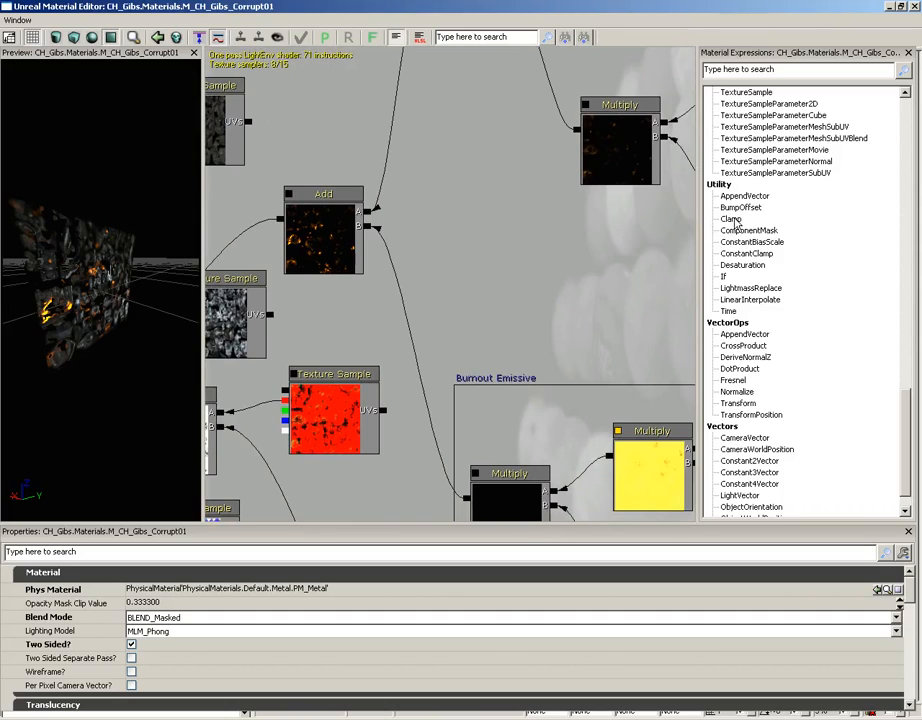
pyautogui.moveTo(735, 218); pyautogui.dragTo(505, 228)
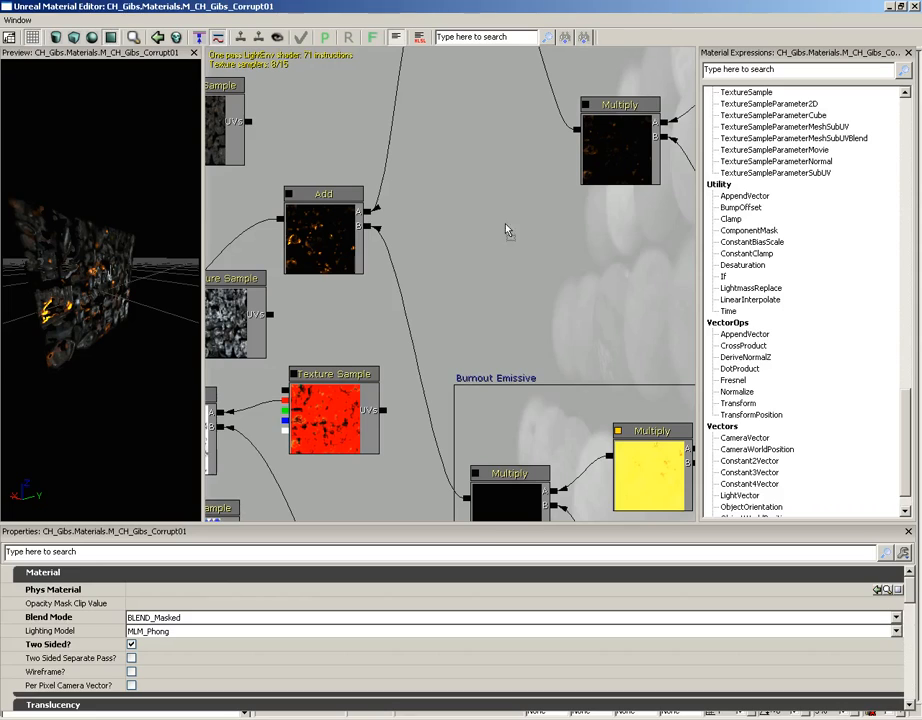
pyautogui.moveTo(589, 326); pyautogui.dragTo(549, 310)
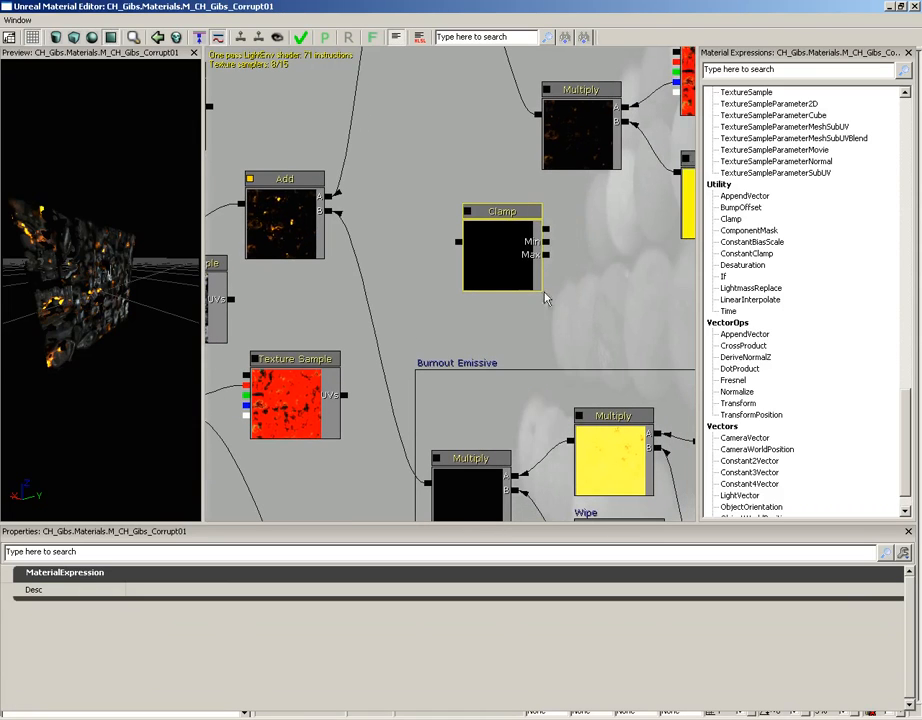
pyautogui.click(175, 38)
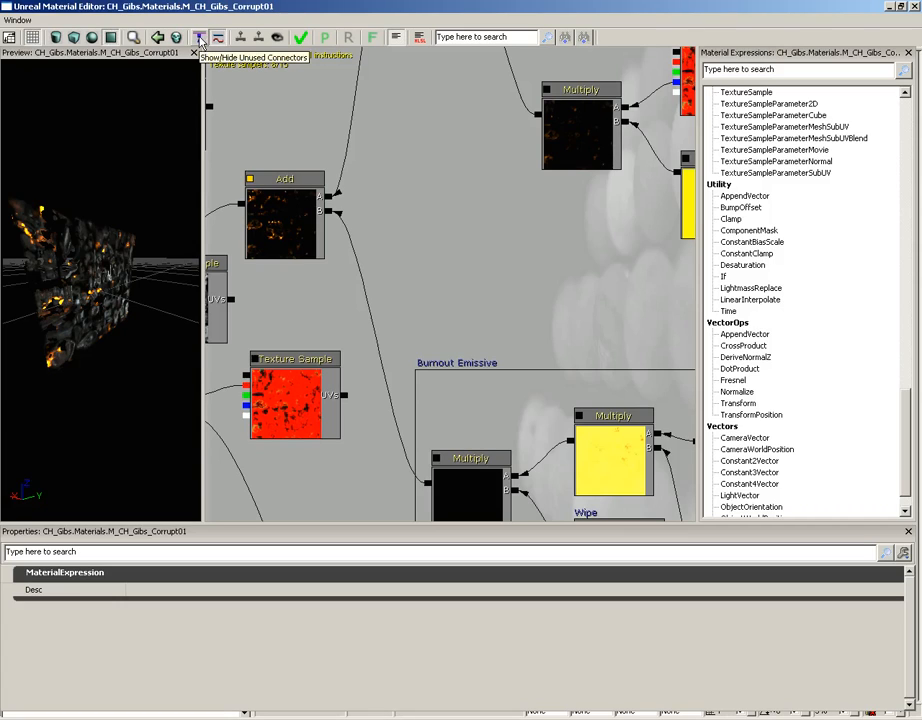
# Select the Texture Sample feeding the lower Multiply, hide the graph's unused connectors to compare the nodes, and show the connectors again
pyautogui.moveTo(484, 229); pyautogui.dragTo(262, 388)
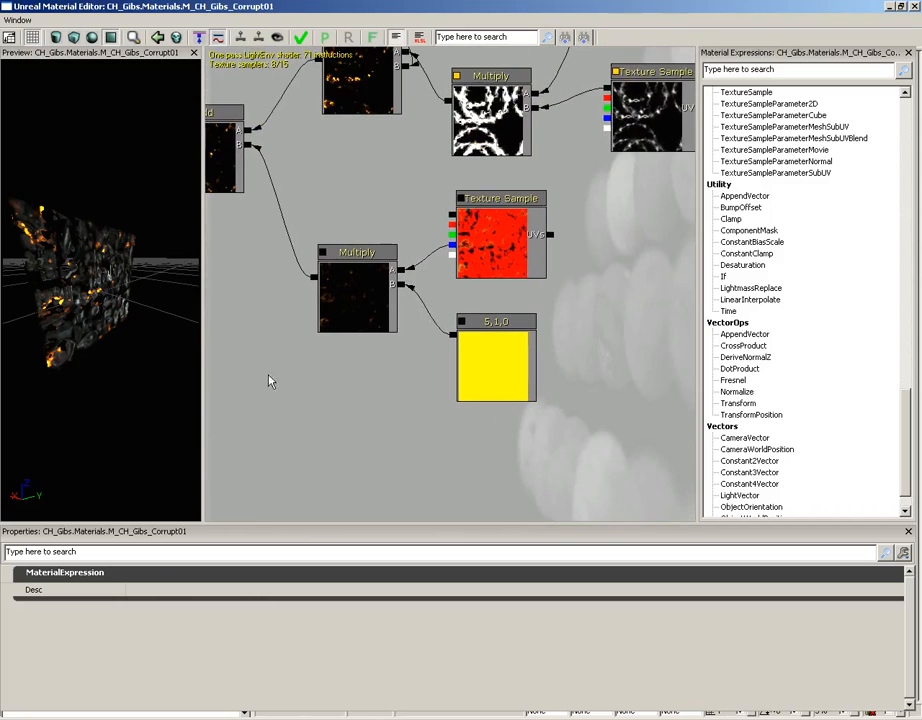
pyautogui.click(505, 240)
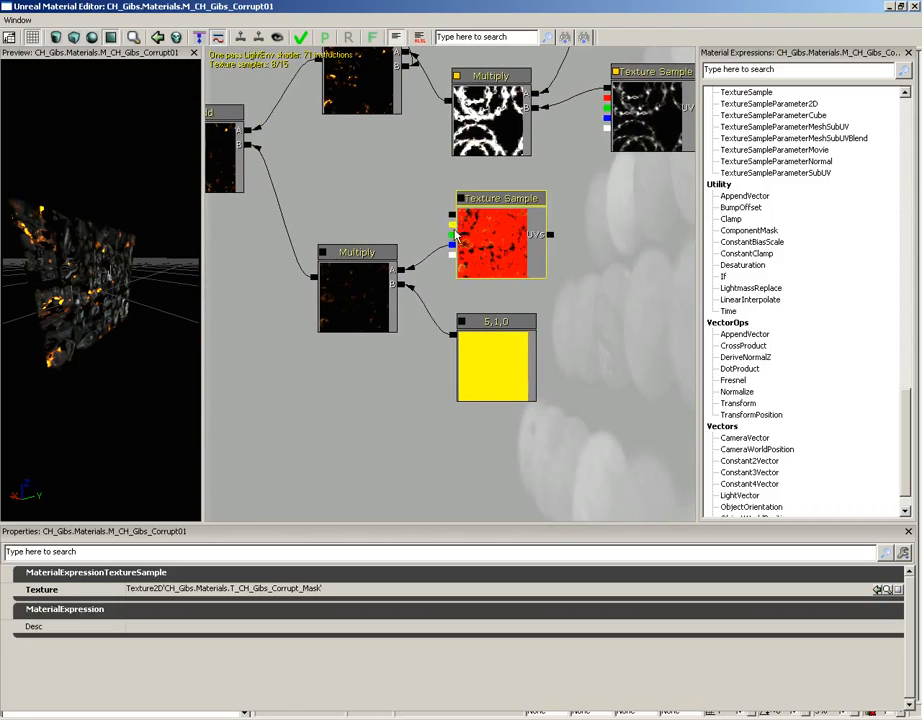
pyautogui.click(200, 38)
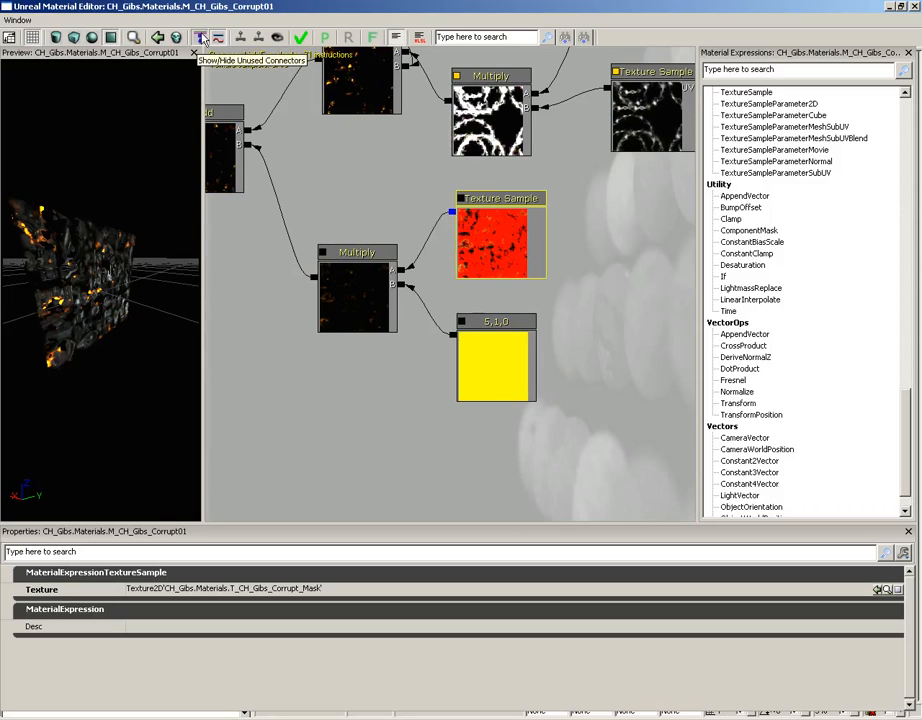
pyautogui.moveTo(355, 168); pyautogui.dragTo(347, 289)
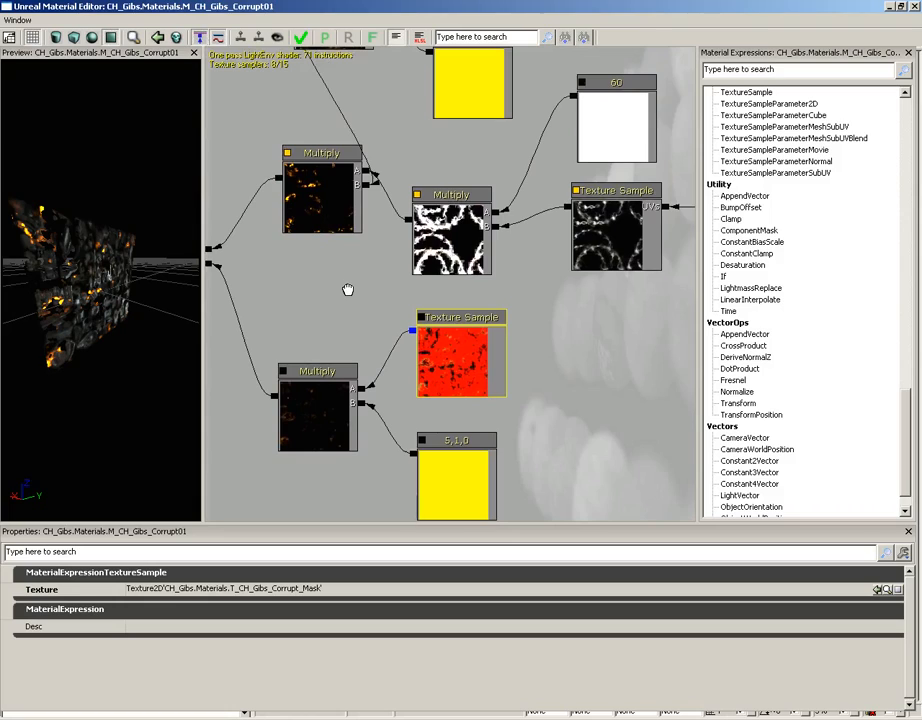
pyautogui.click(201, 39)
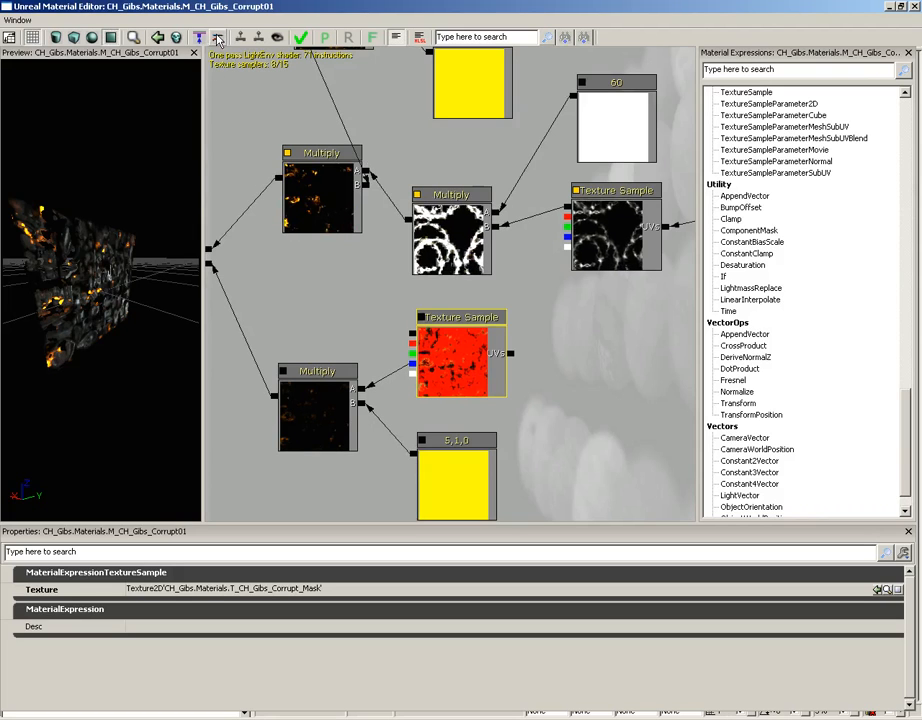
# Look over the expression network with straight connection lines and switch back to curved connections
pyautogui.moveTo(257, 175); pyautogui.dragTo(505, 173)
pyautogui.moveTo(563, 294); pyautogui.dragTo(366, 410)
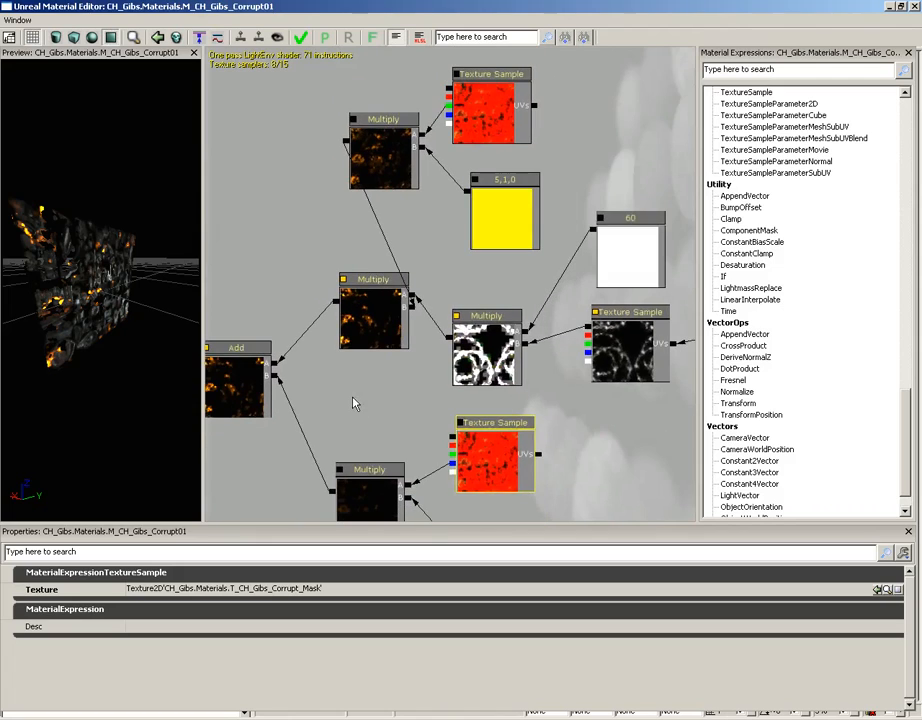
pyautogui.click(216, 38)
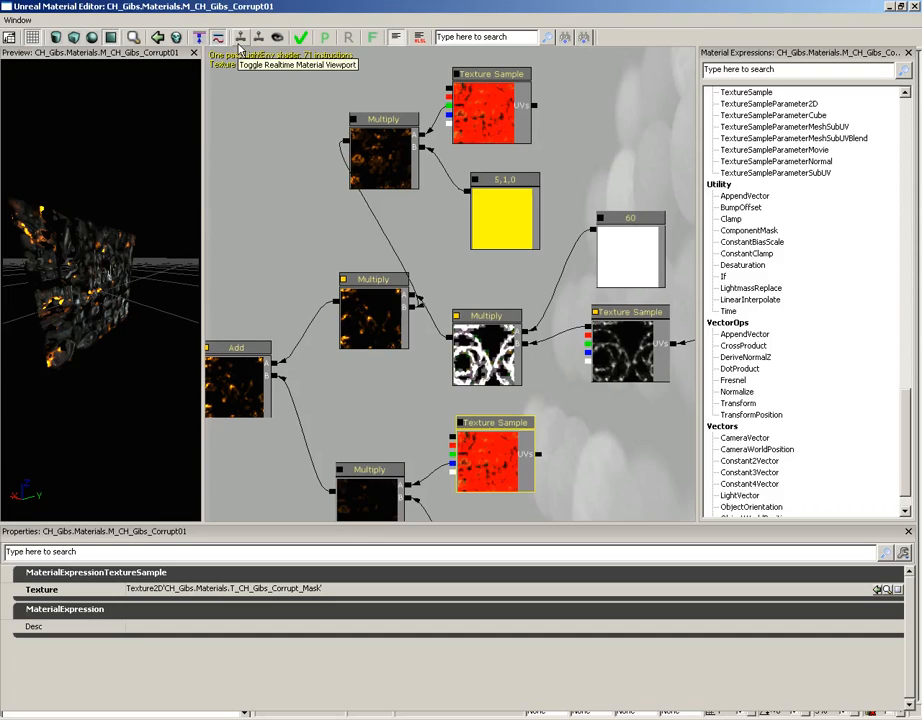
# Turn on realtime updating for the material viewport and inspect the animated preview plane up close and at an angle
pyautogui.moveTo(100, 177); pyautogui.dragTo(136, 272)
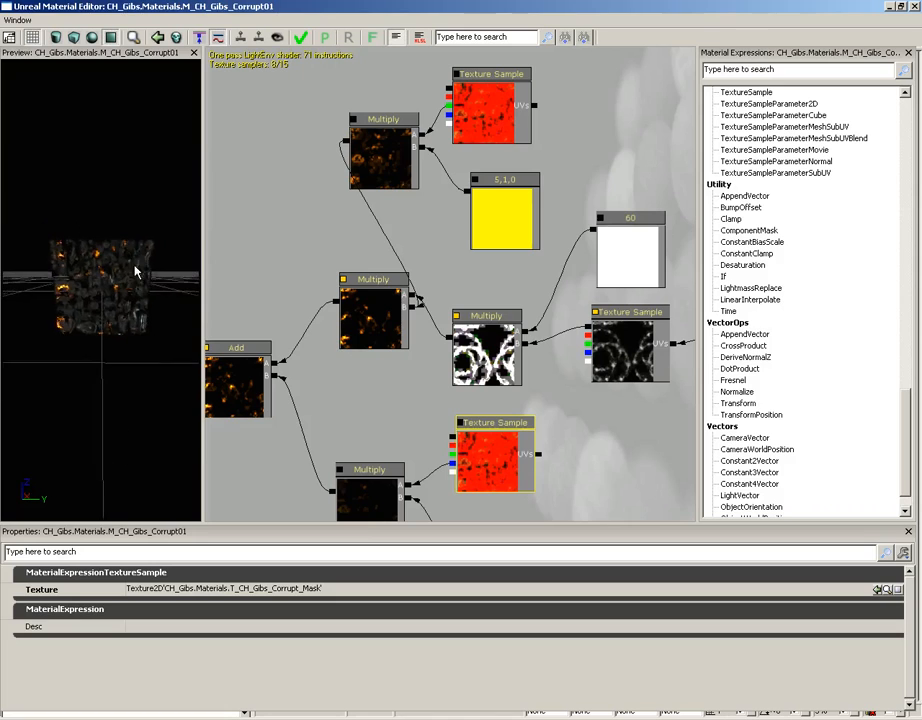
pyautogui.moveTo(136, 272); pyautogui.dragTo(168, 162, button='right')
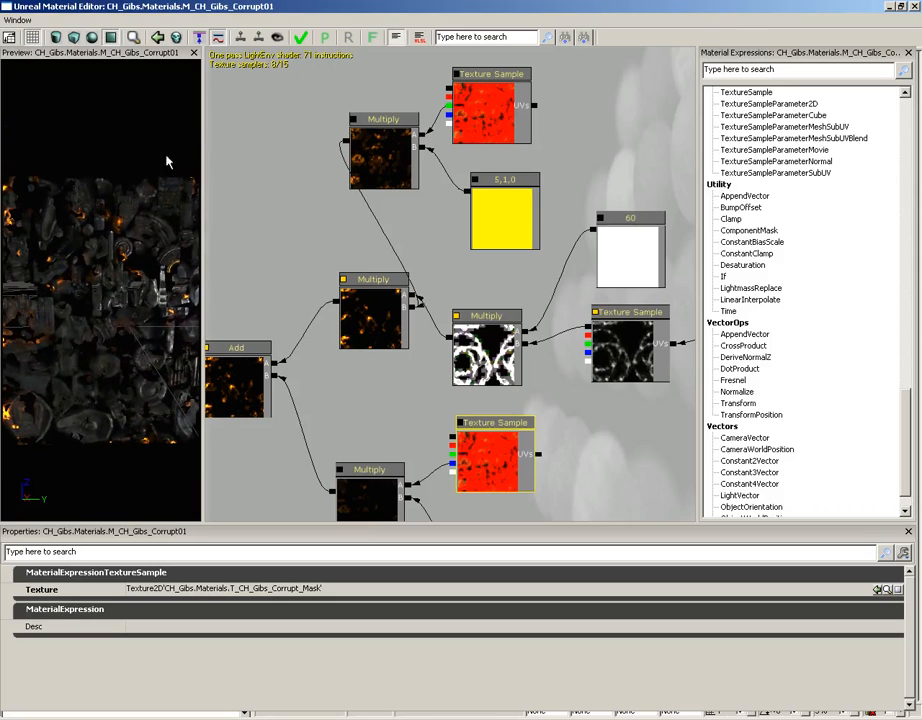
pyautogui.click(240, 43)
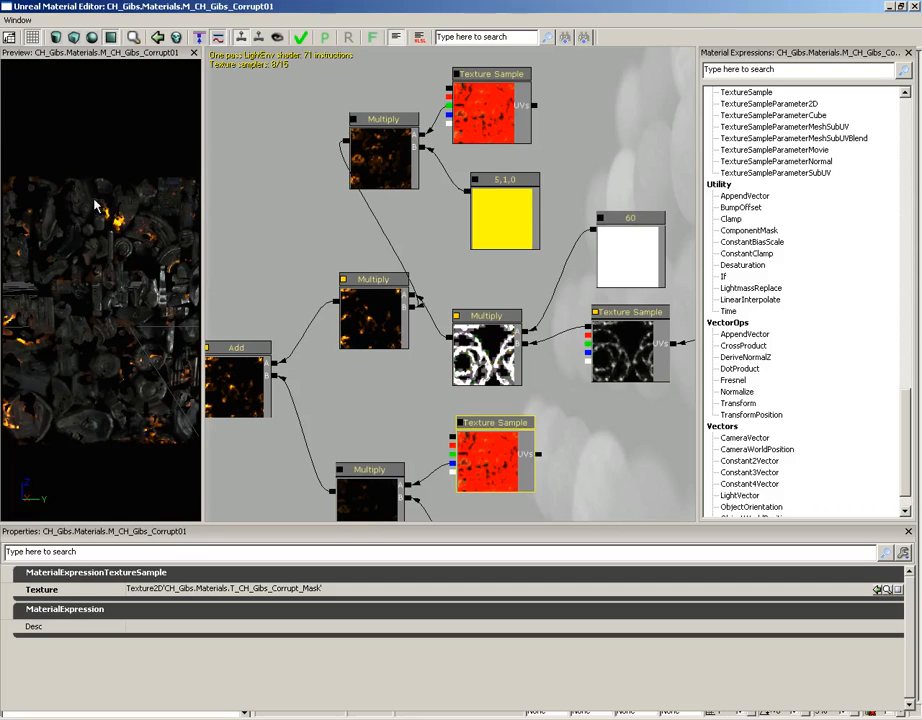
pyautogui.moveTo(122, 233); pyautogui.dragTo(112, 279, button='right')
pyautogui.moveTo(112, 279); pyautogui.dragTo(88, 308)
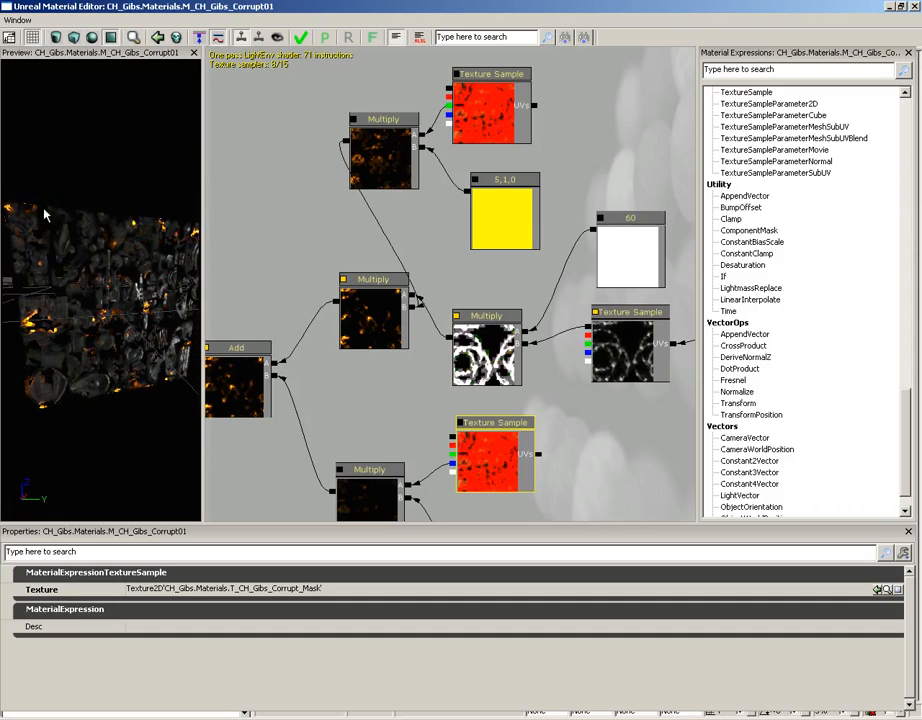
# Turn on realtime previews for the material expressions and watch the Multiply and panning Texture Sample nodes
pyautogui.click(257, 40)
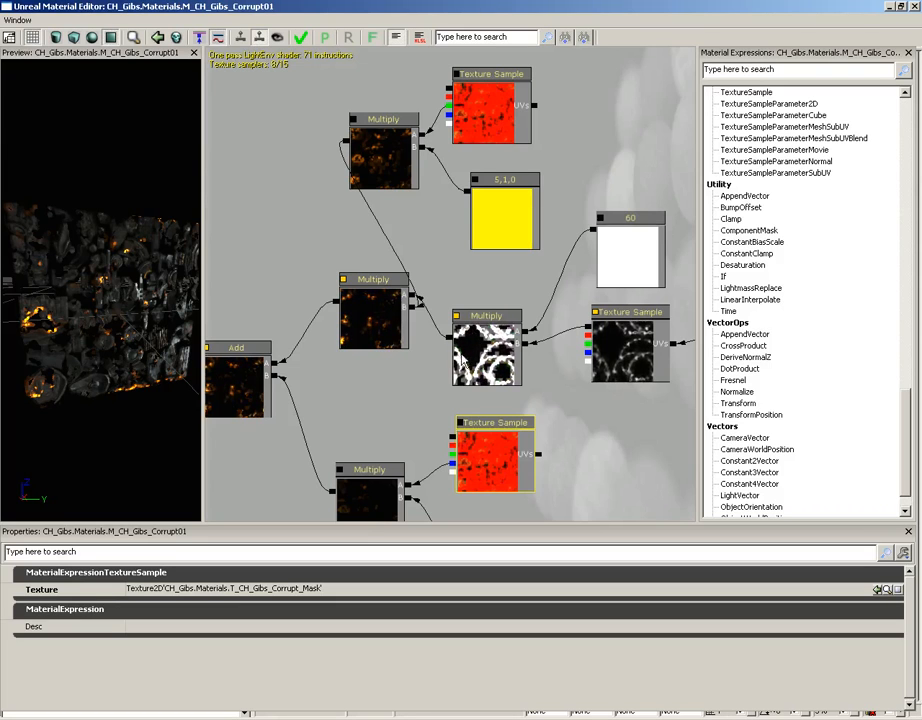
pyautogui.moveTo(566, 360); pyautogui.dragTo(505, 351)
pyautogui.scroll(1, 523, 355)
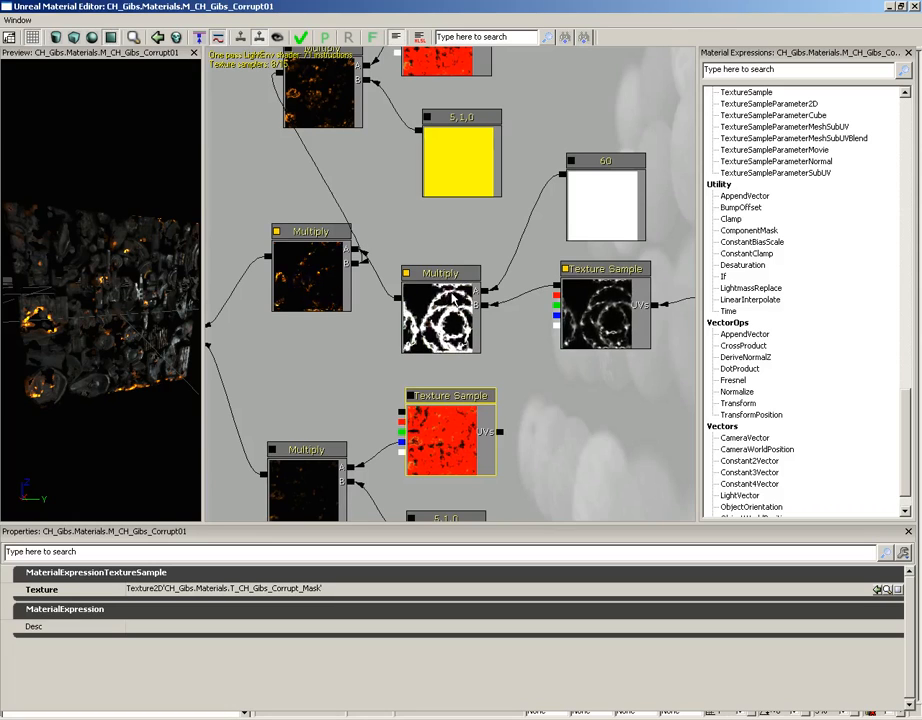
# Examine the Multiply, constant, Texture Sample and Panner nodes with all previews set to always refresh, and switch that option off
pyautogui.moveTo(512, 319); pyautogui.dragTo(506, 319)
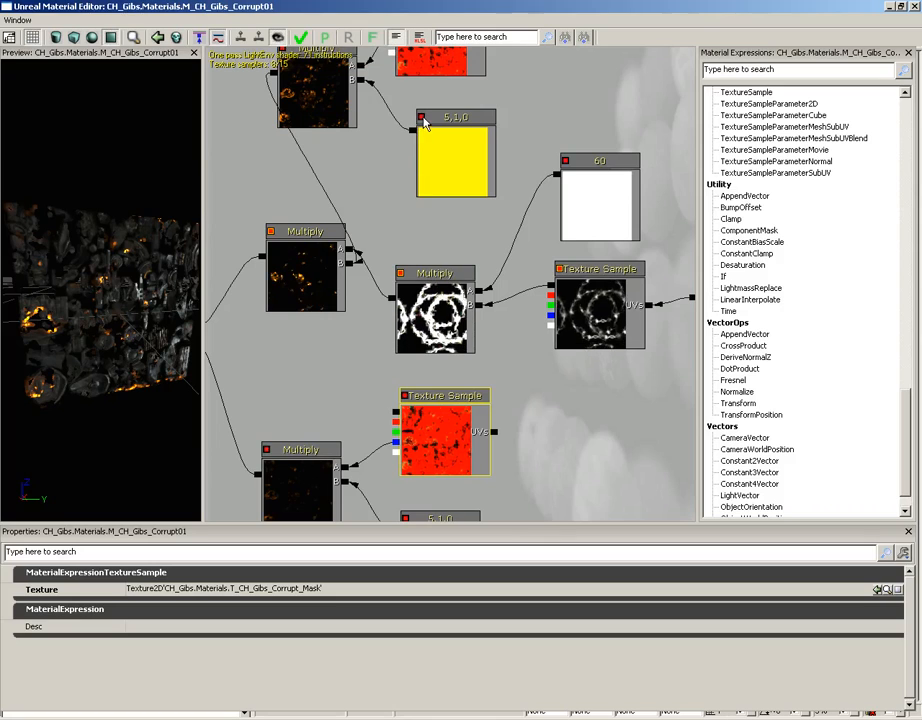
pyautogui.moveTo(563, 166); pyautogui.dragTo(491, 180)
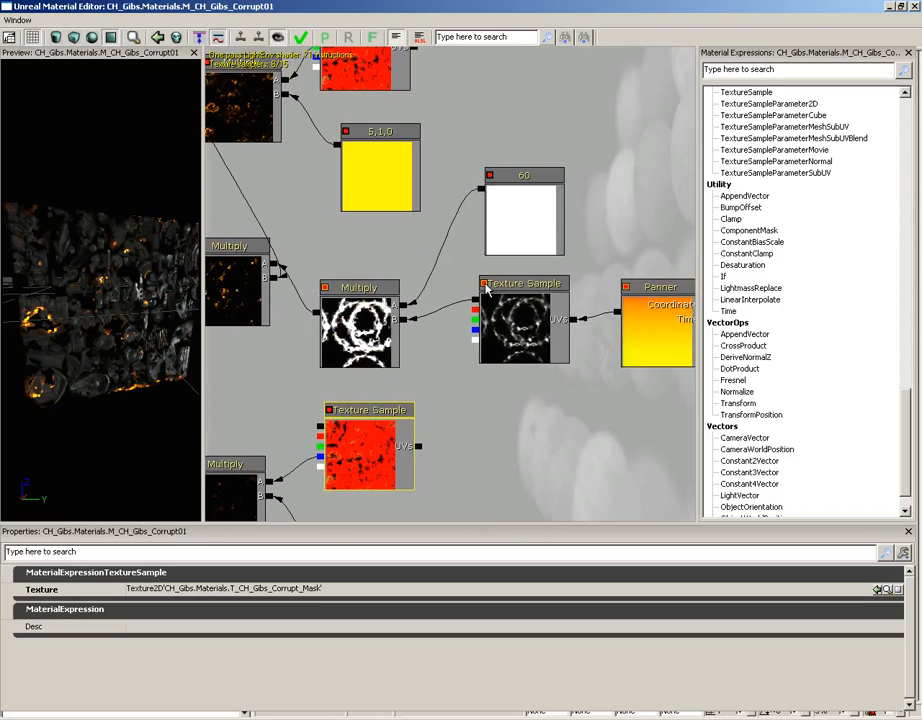
pyautogui.moveTo(385, 240); pyautogui.dragTo(352, 255)
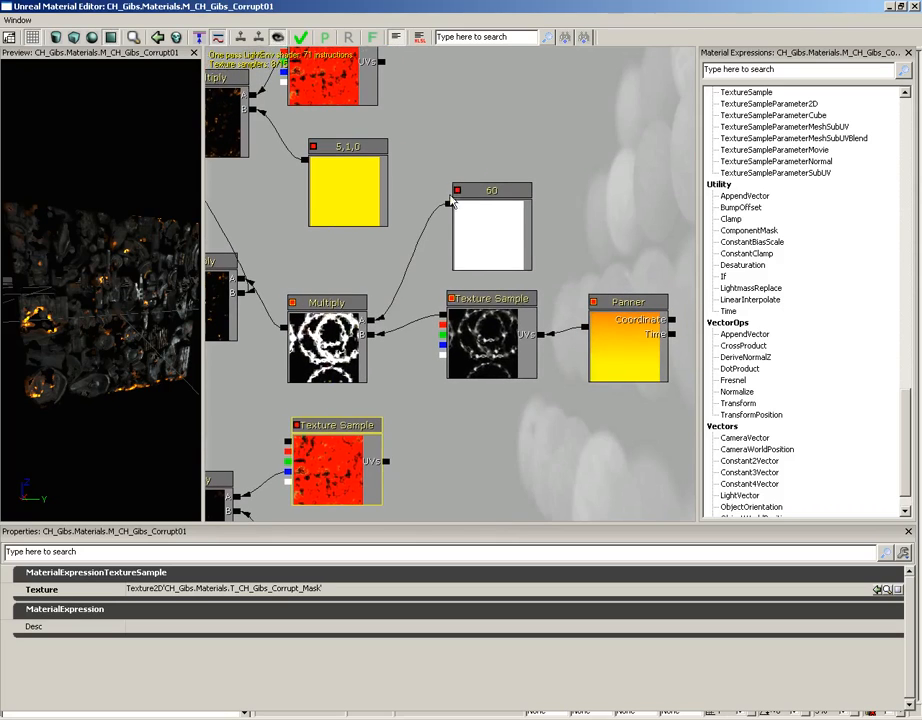
pyautogui.moveTo(387, 76); pyautogui.dragTo(463, 126)
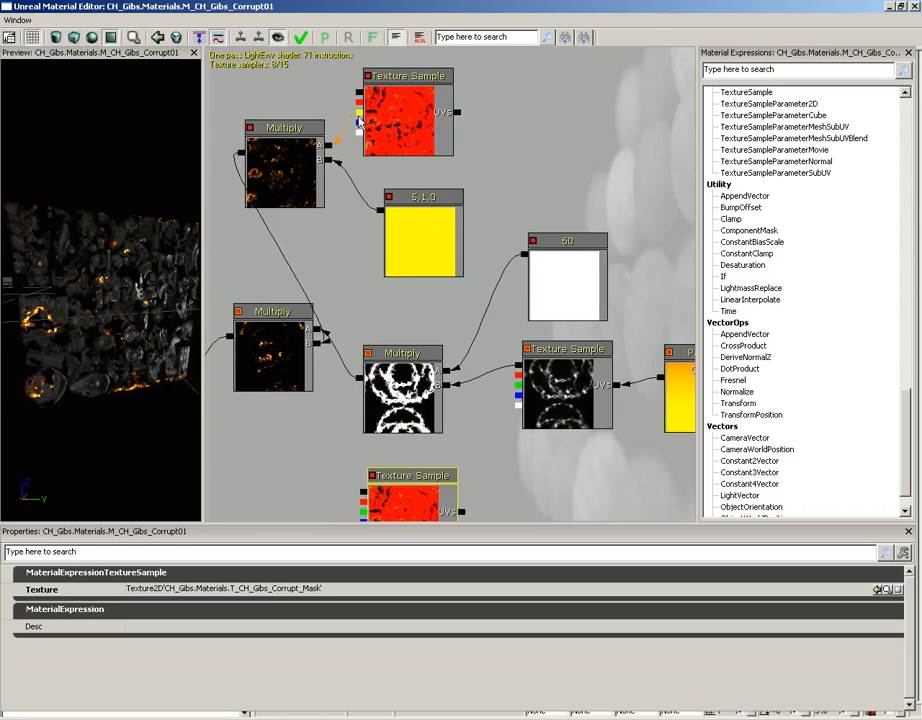
pyautogui.click(278, 40)
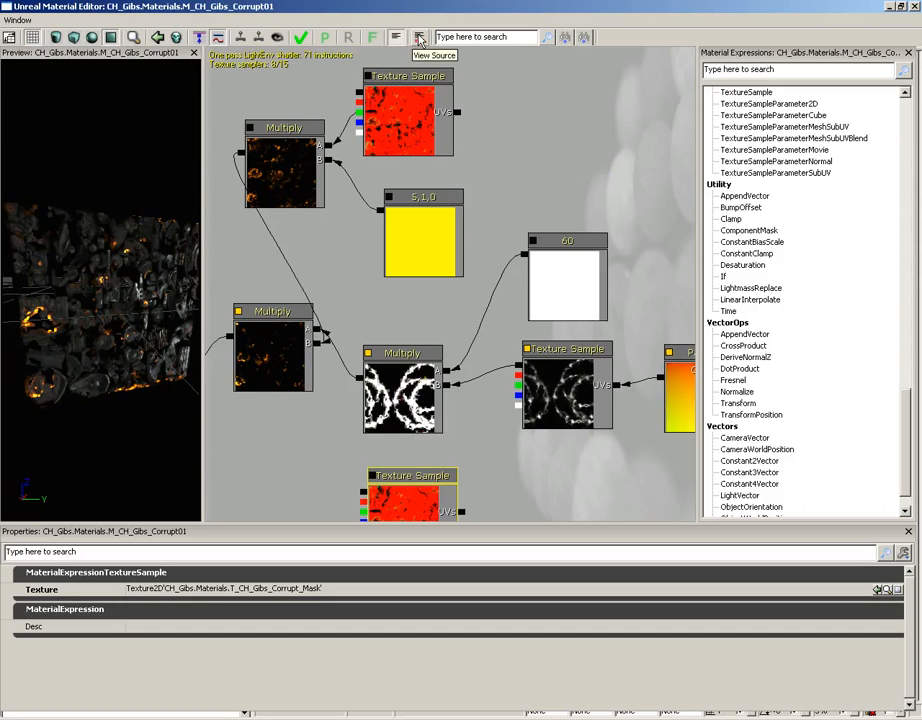
# Check the properties of the upper Texture Sample, the 5,1,0 and 60 constants, and the Texture Sample fed by the Panner
pyautogui.click(428, 110)
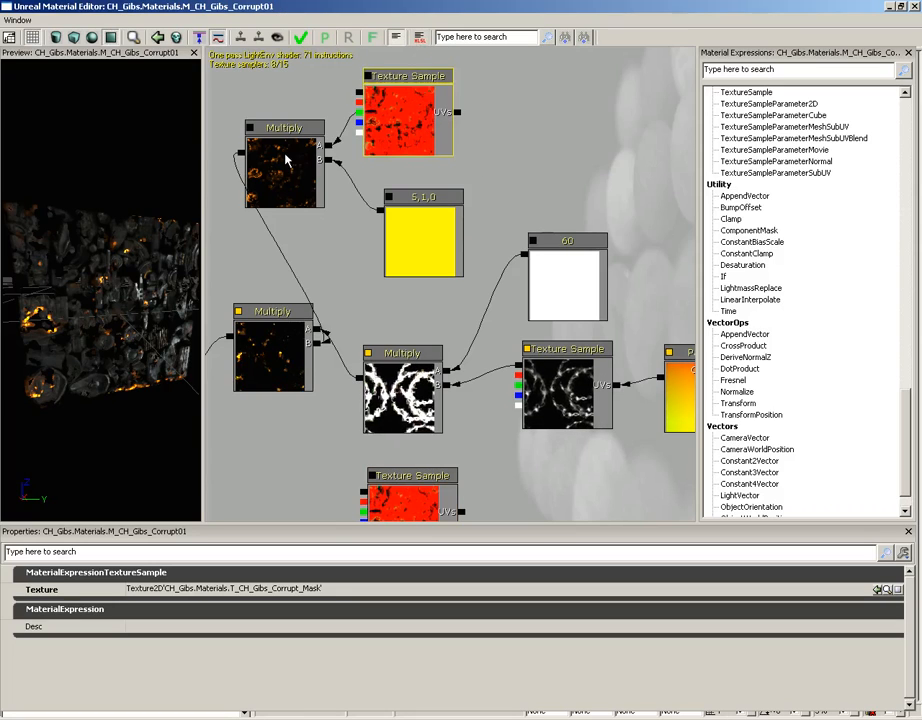
pyautogui.click(426, 235)
pyautogui.click(543, 282)
pyautogui.click(565, 388)
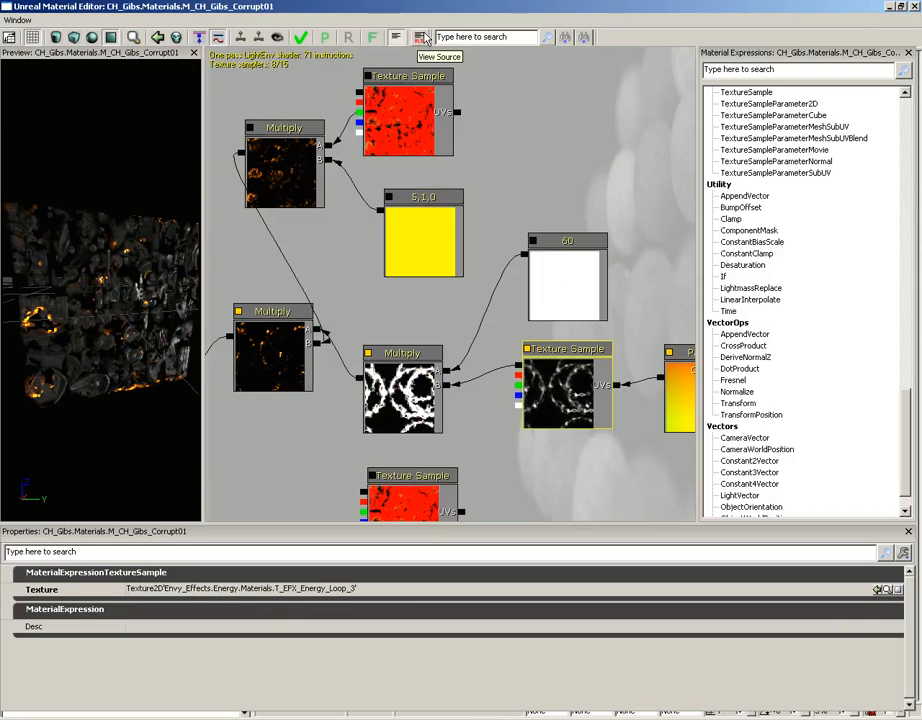
# Show the material's HLSL source, read through its shader functions, and hide the source window again
pyautogui.click(421, 37)
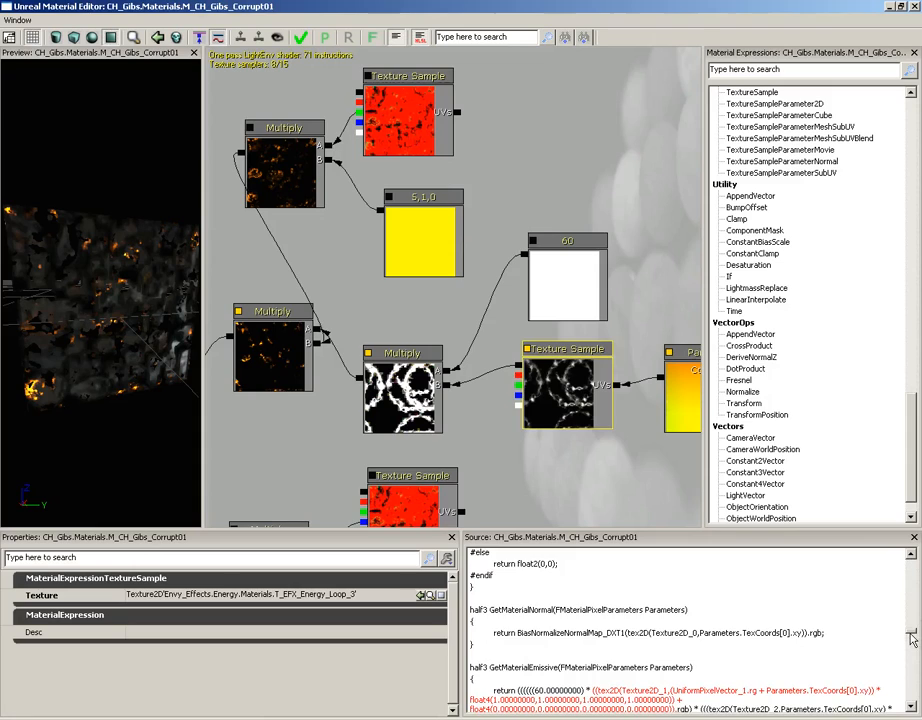
pyautogui.moveTo(910, 632); pyautogui.dragTo(910, 638)
pyautogui.scroll(-5, 872, 630)
pyautogui.scroll(2, 856, 628)
pyautogui.click(809, 649)
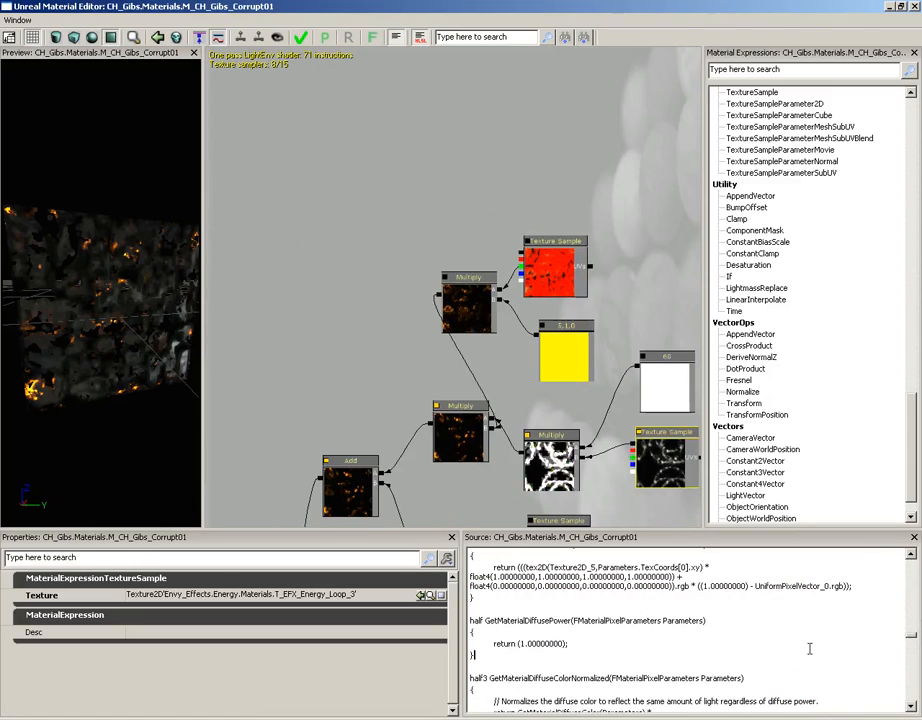
pyautogui.scroll(-2, 807, 647)
pyautogui.scroll(-8, 806, 645)
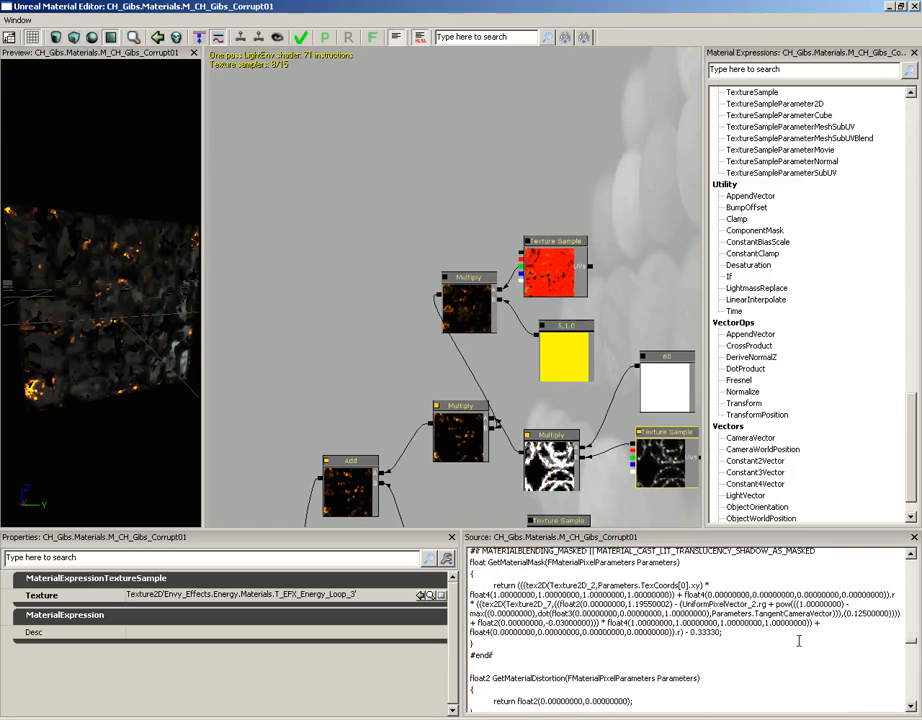
pyautogui.click(420, 38)
# Activate the expression search field and look over the network between the Add node and the Panner
pyautogui.moveTo(508, 124); pyautogui.dragTo(312, 26)
pyautogui.click(520, 37)
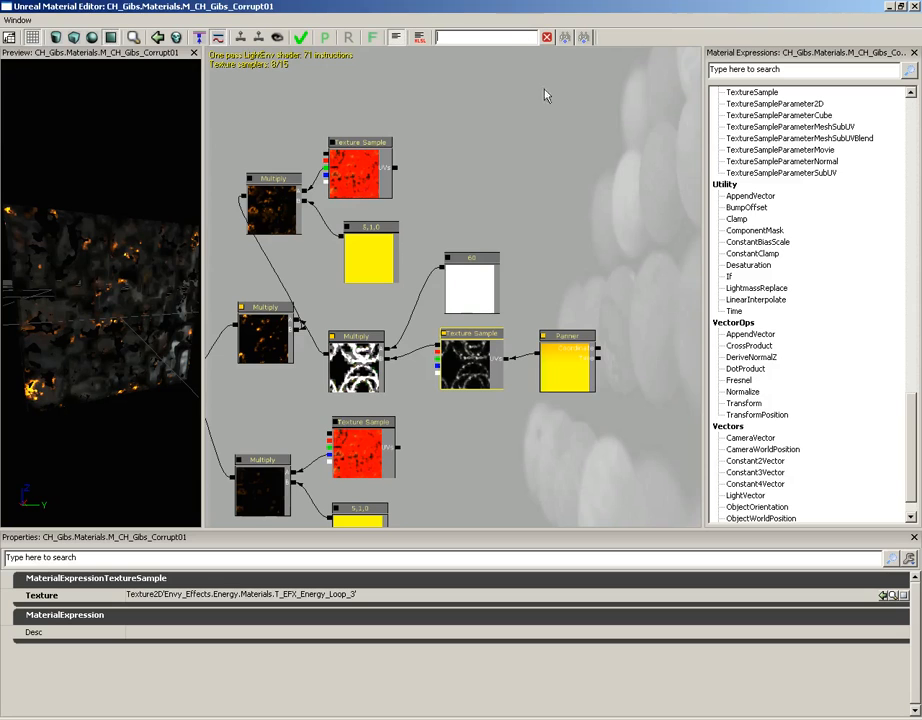
pyautogui.moveTo(572, 191); pyautogui.dragTo(683, 117)
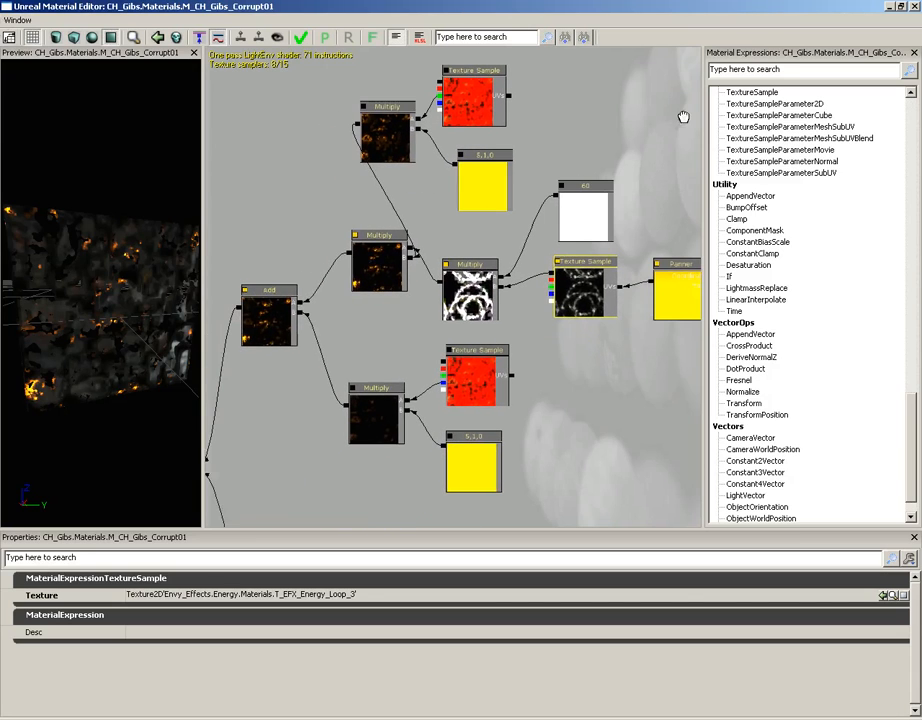
pyautogui.scroll(4, 278, 191)
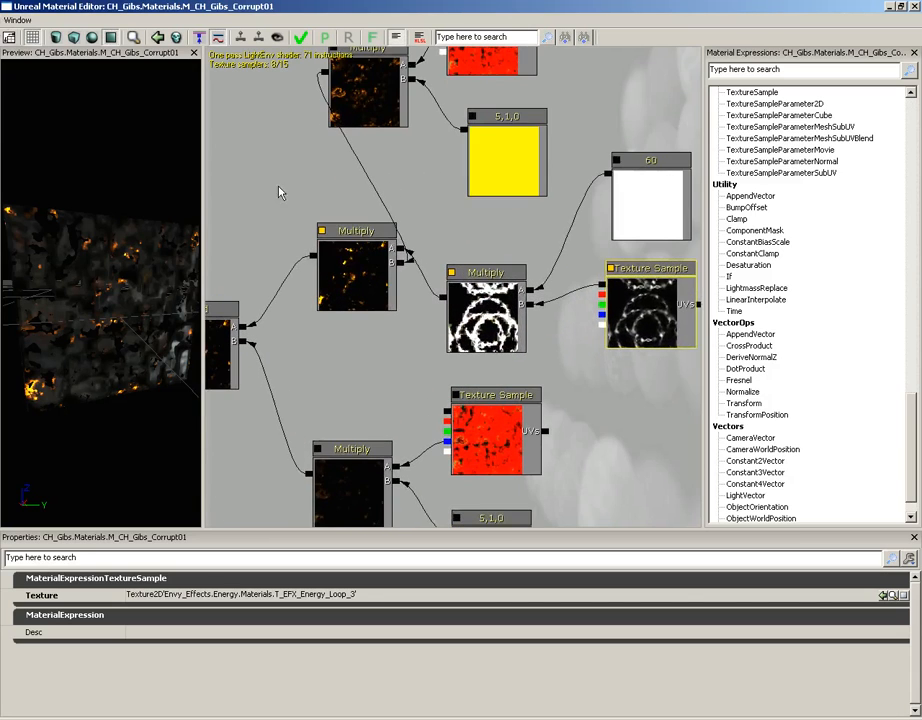
pyautogui.moveTo(281, 193); pyautogui.dragTo(325, 188)
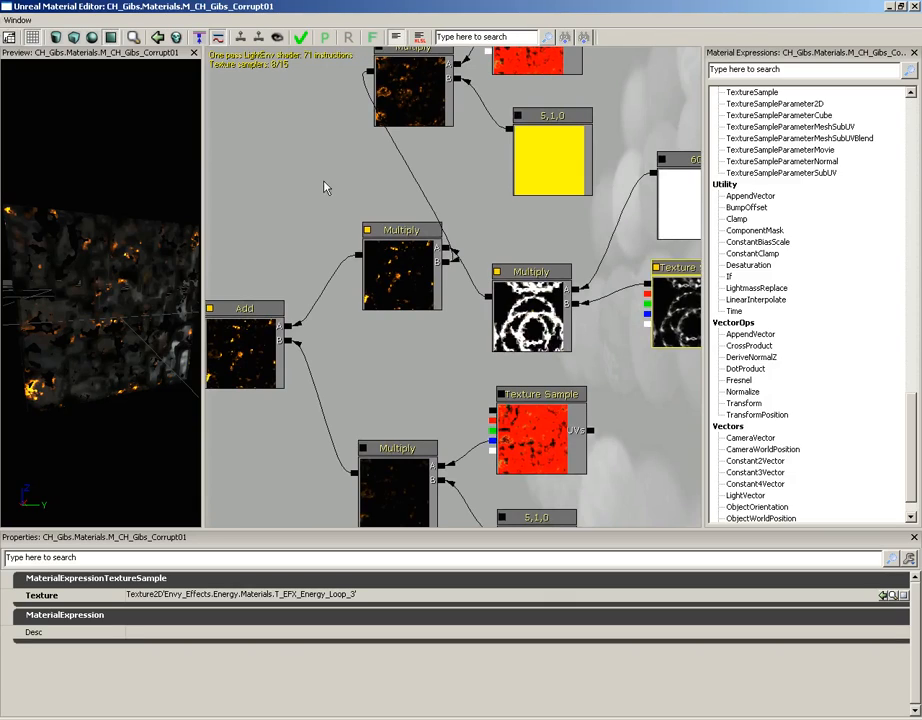